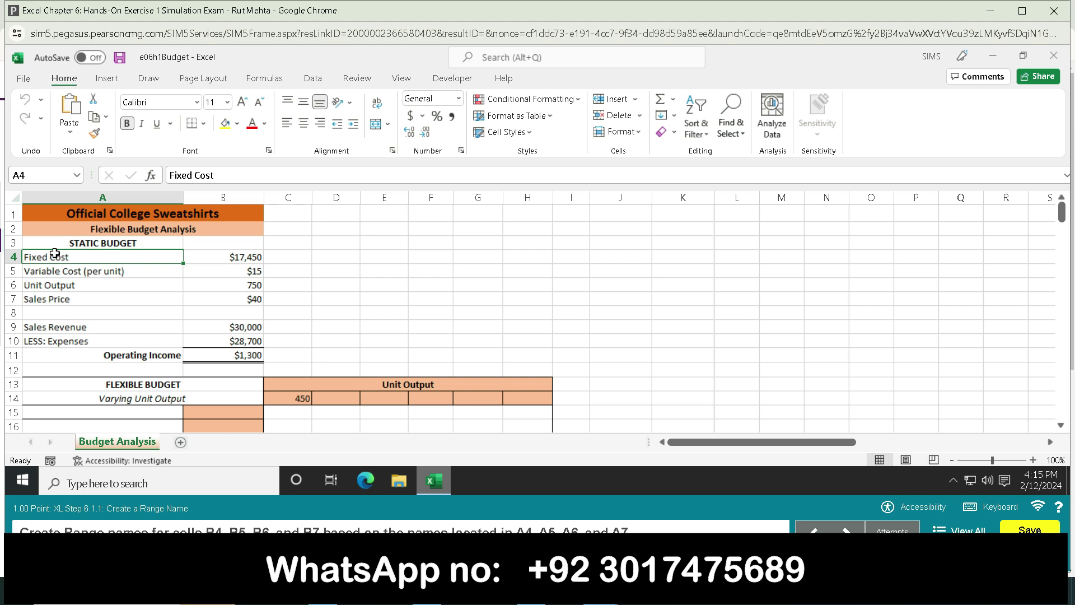
- Create range names for B4:B7 from the labels in the left column of the selection A4:B7
click(31, 171)
text(A)
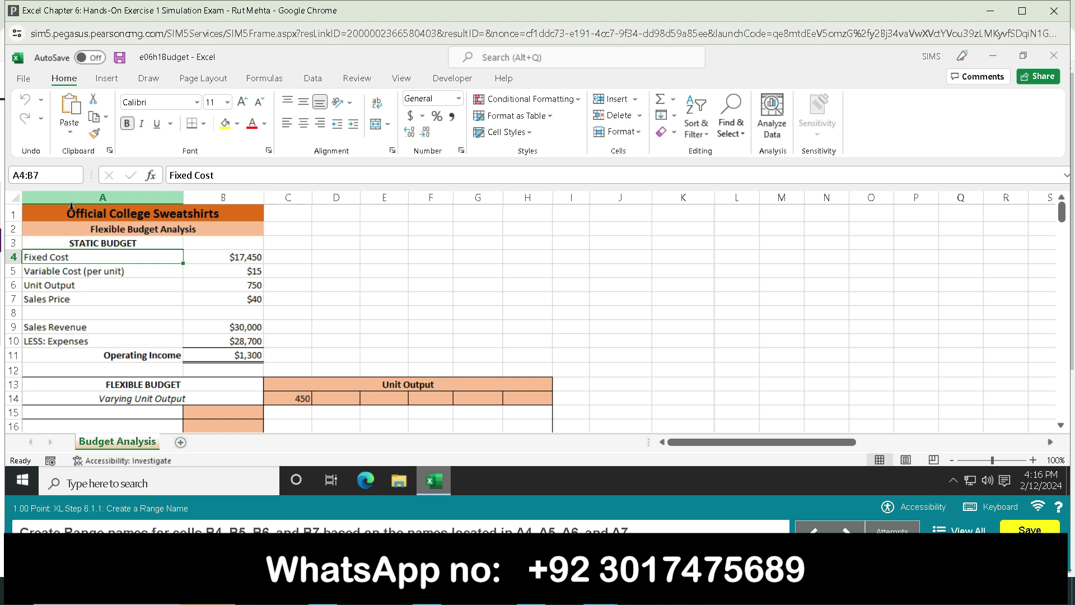
key(Return)
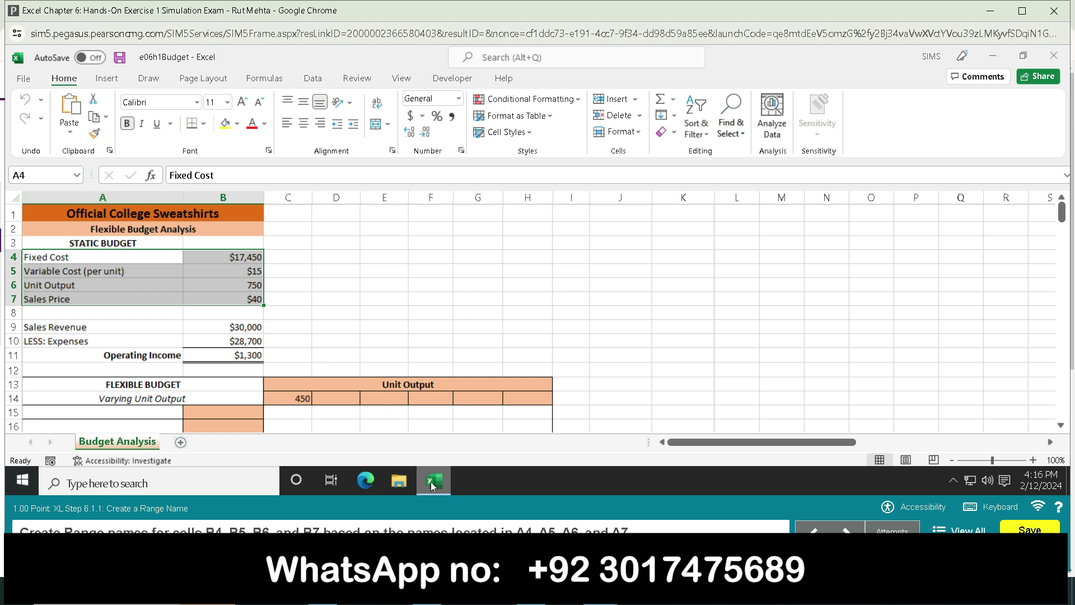
mouse_move(531, 593)
key(ctrl+shift+F3)
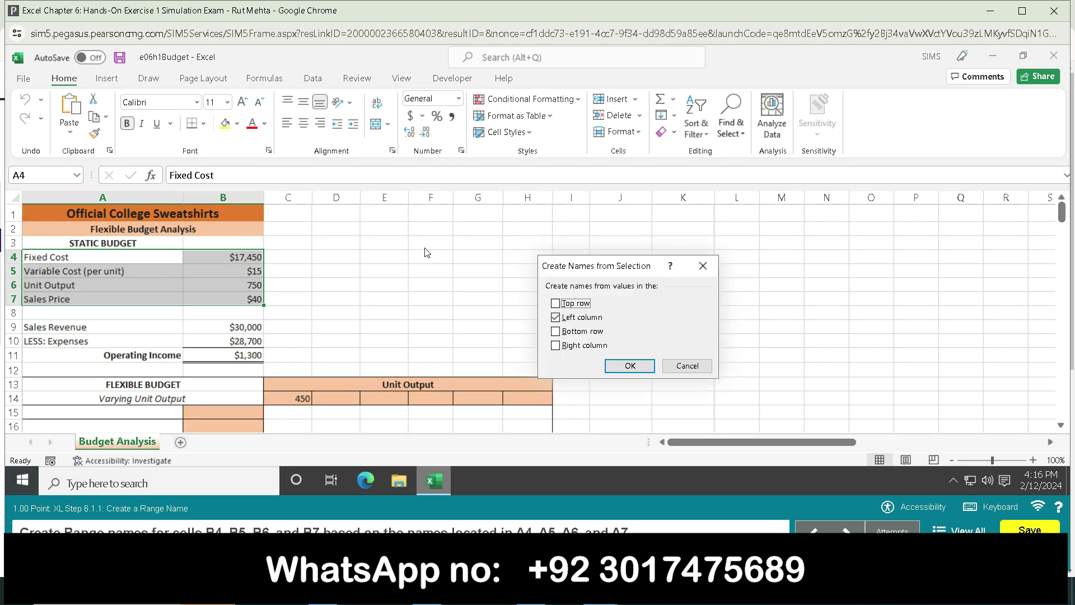
click(630, 366)
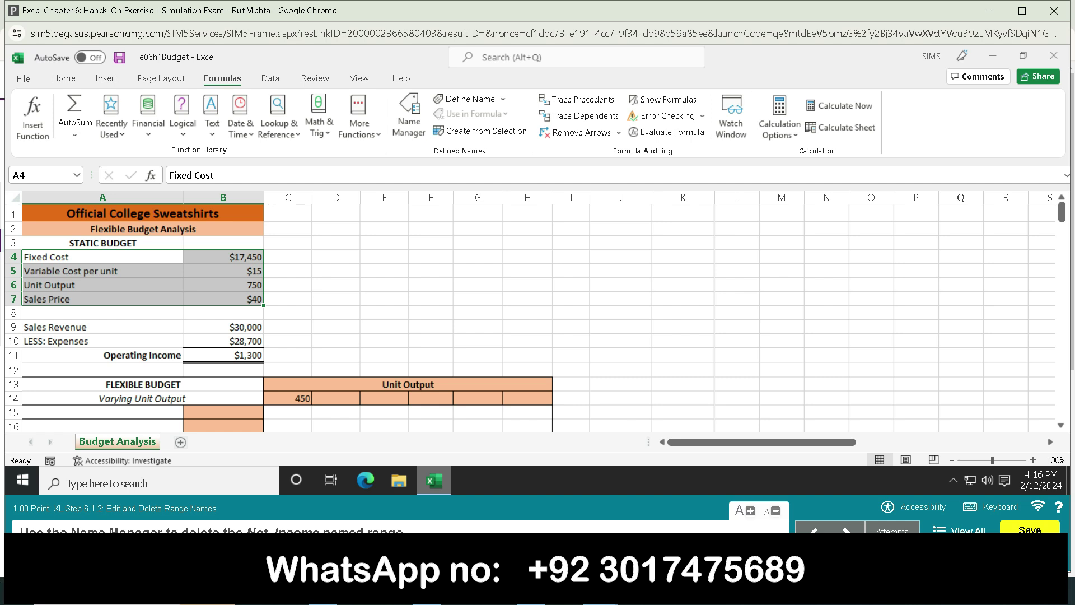
- Delete the Net_Income named range with the Name Manager and close the manager
click(407, 125)
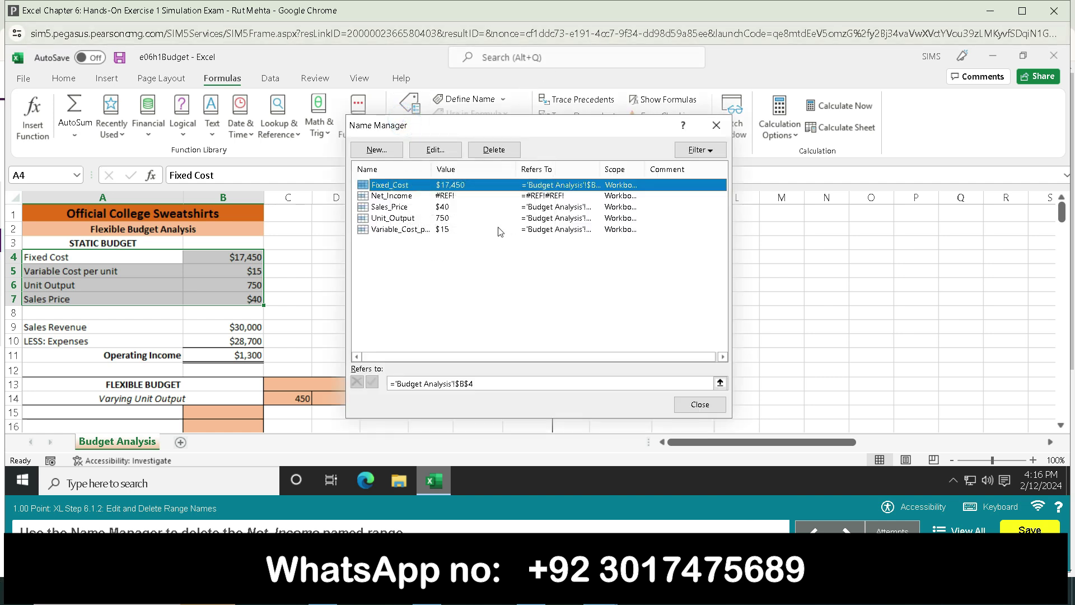
click(403, 198)
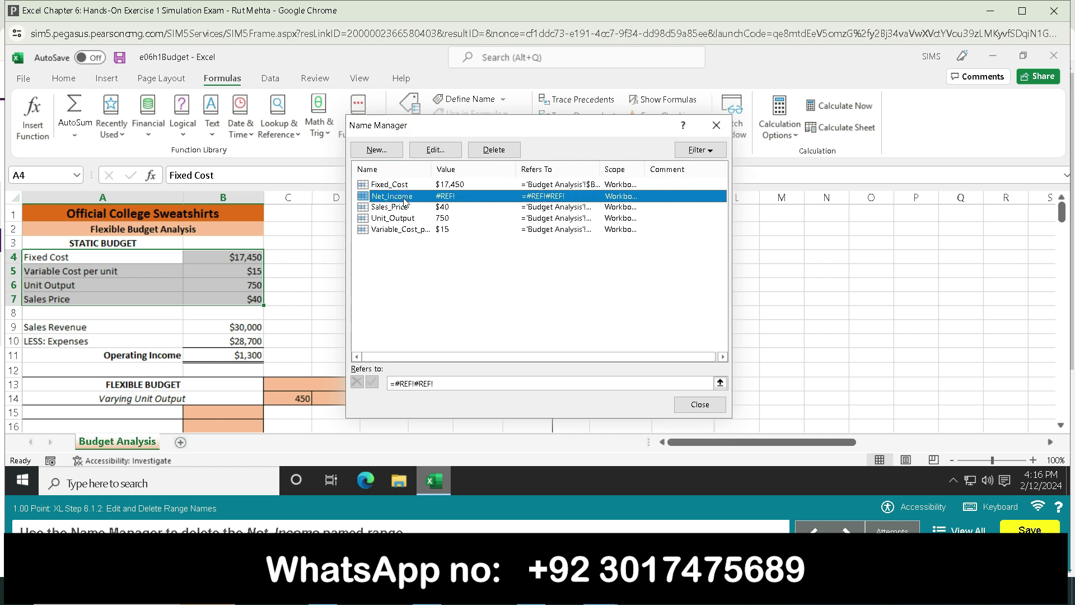
click(494, 150)
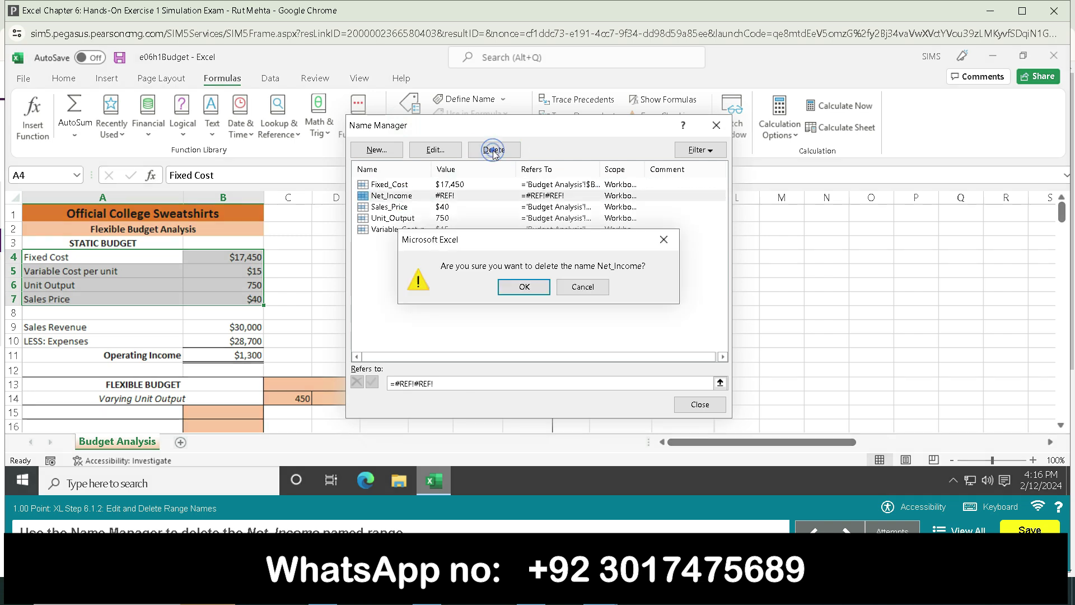
click(524, 286)
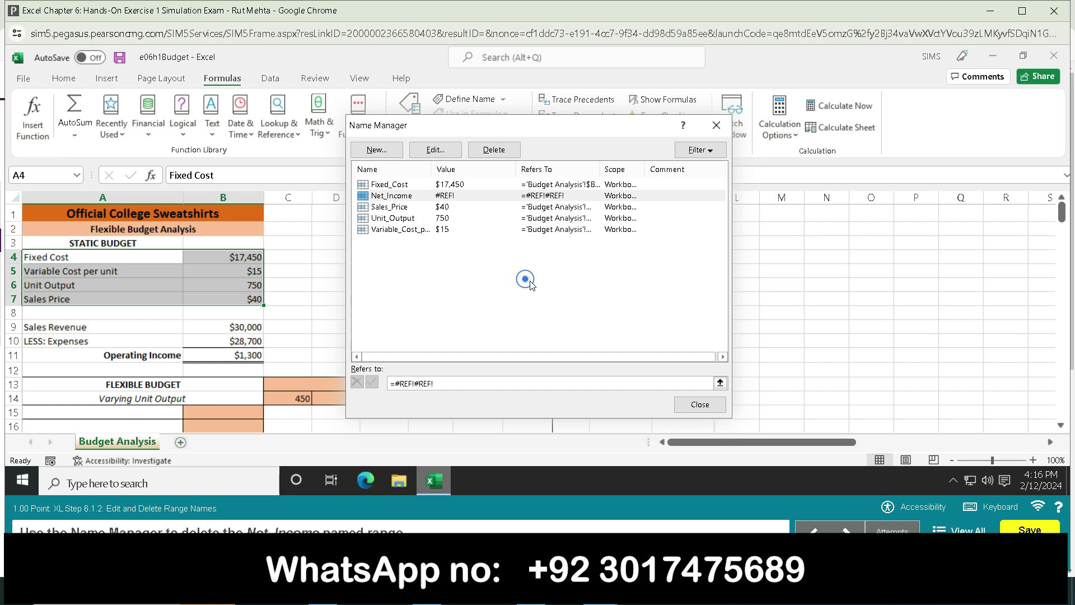
click(688, 412)
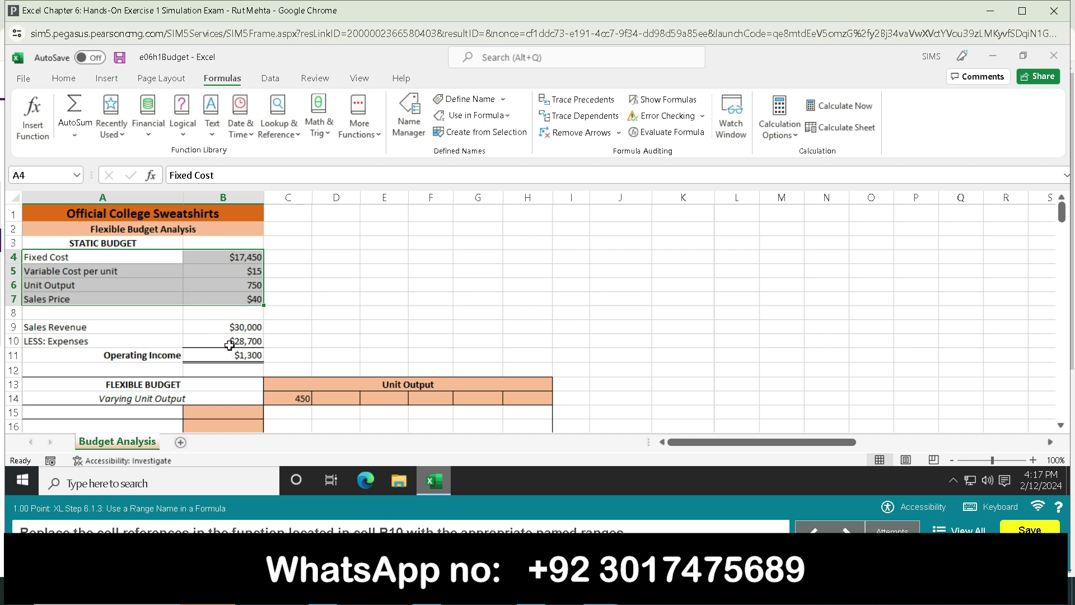
- Replace the cell references in B10 with range names so the formula reads =Fixed_Cost+(Variable_Cost_per_unit*Unit_Output)
click(229, 346)
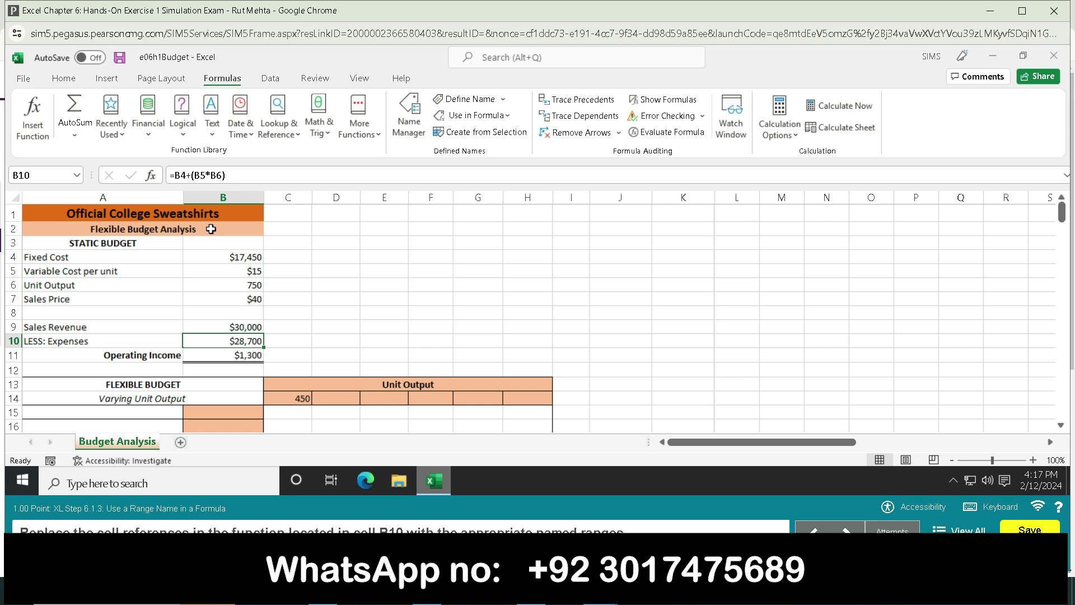
double_click(186, 176)
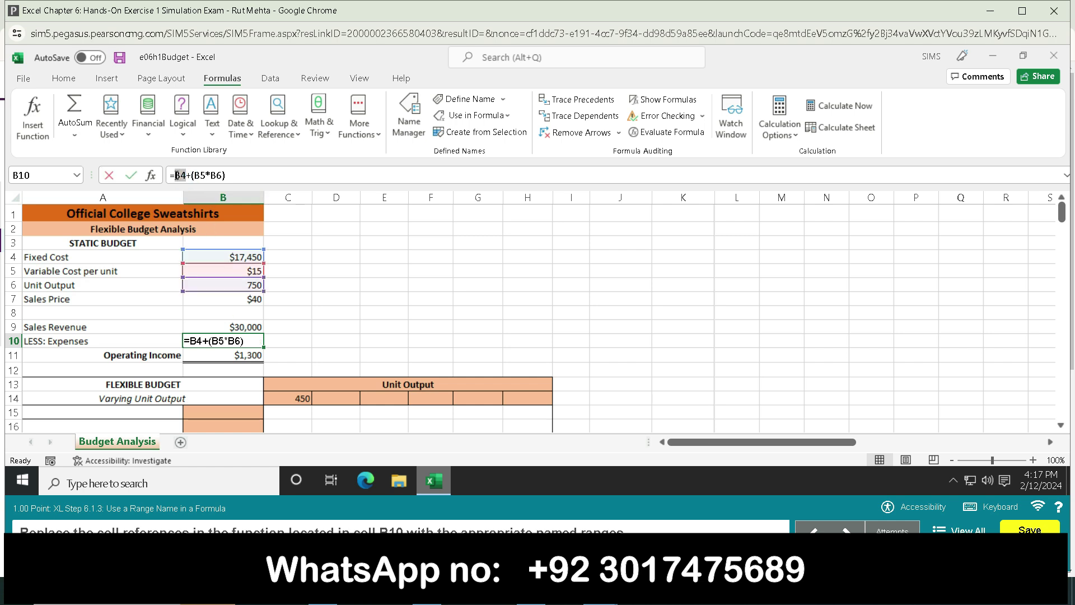
click(231, 256)
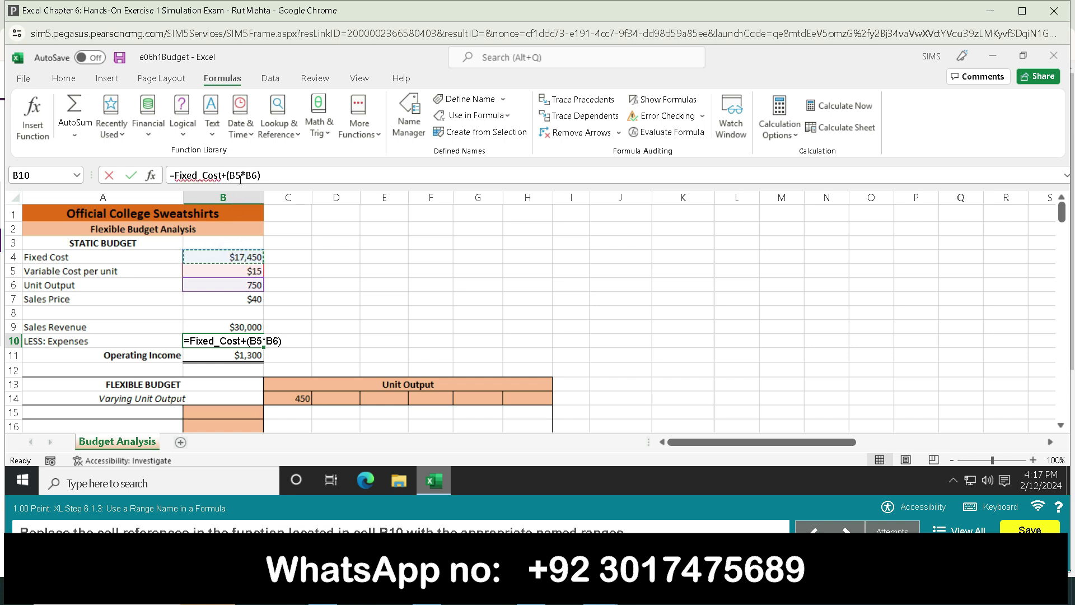
click(236, 176)
double_click(235, 175)
click(218, 271)
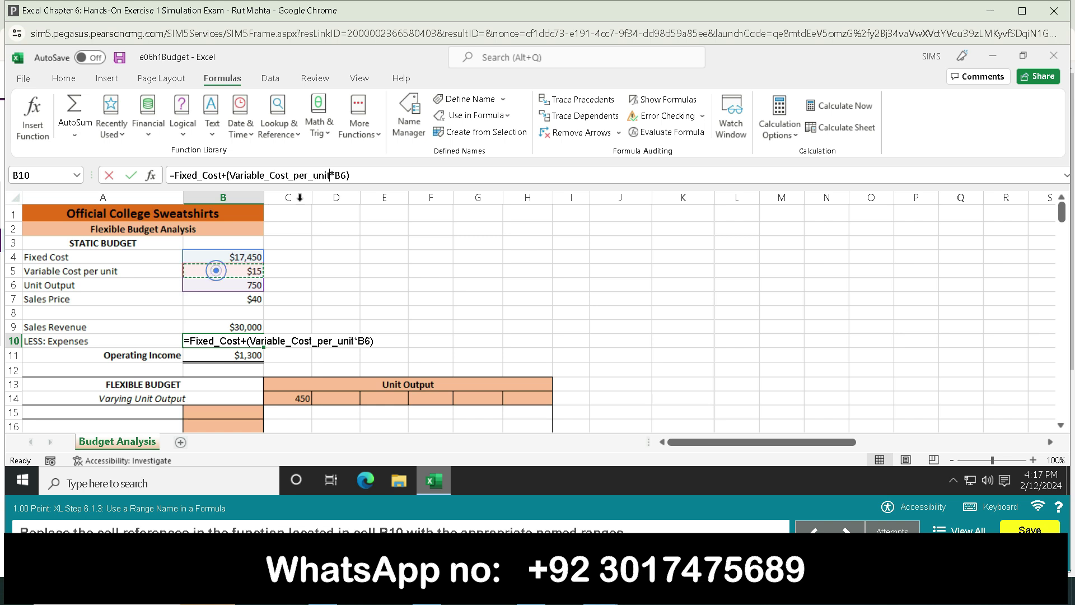
double_click(337, 175)
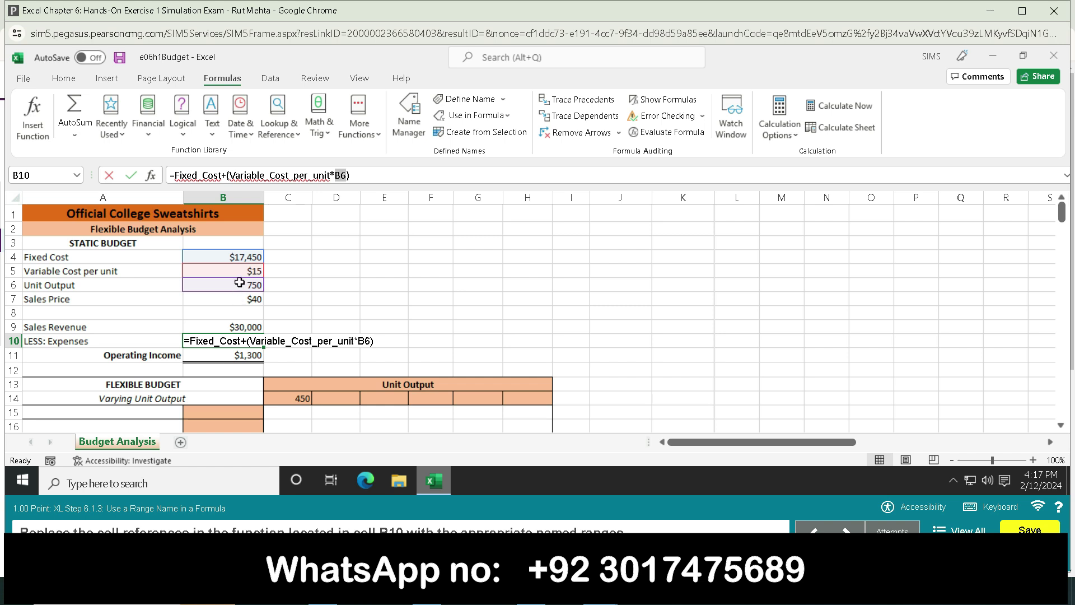
click(239, 284)
click(405, 175)
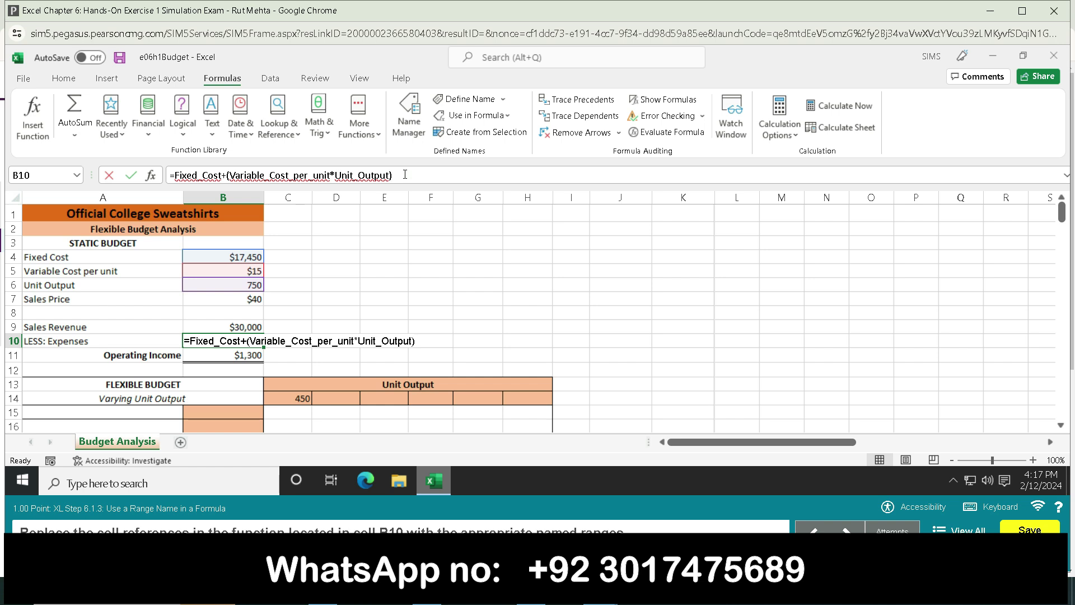
key(Return)
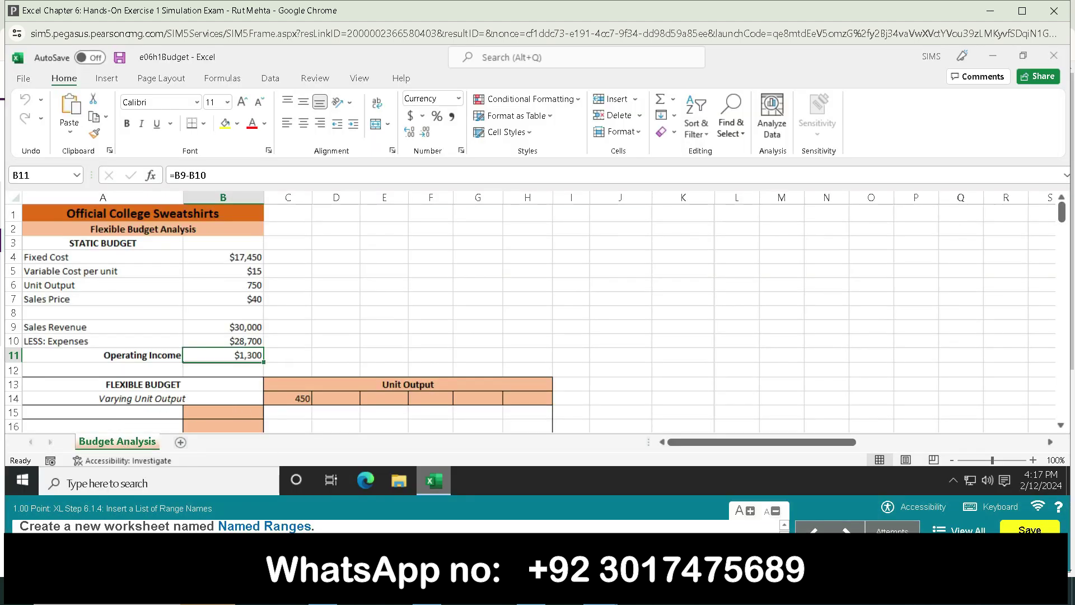
- Add a new worksheet to the workbook and name it Named Ranges
click(180, 443)
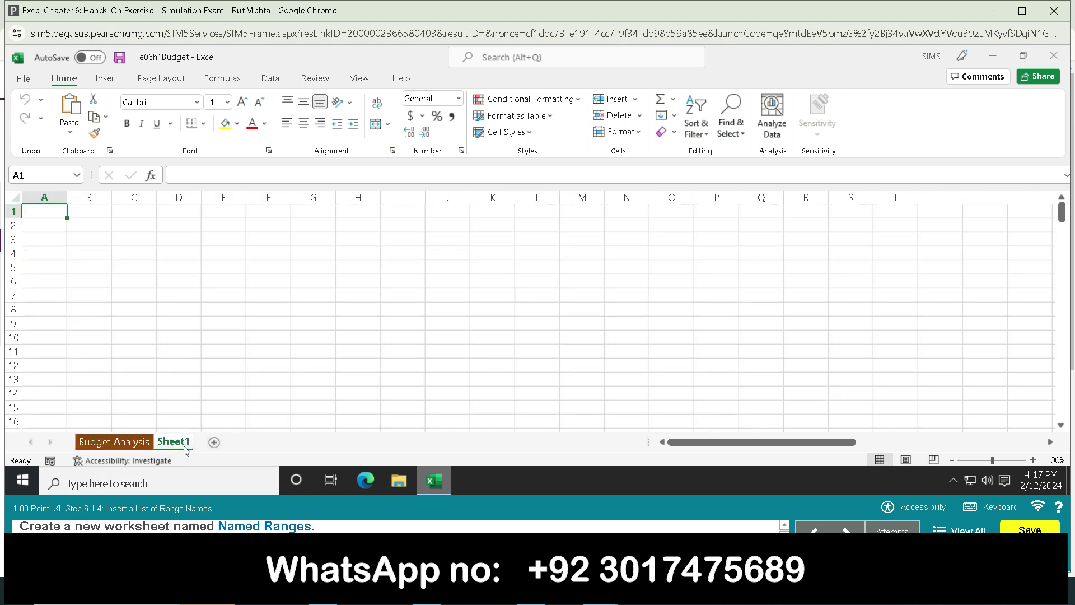
double_click(183, 443)
text(Named Ranges)
key(Return)
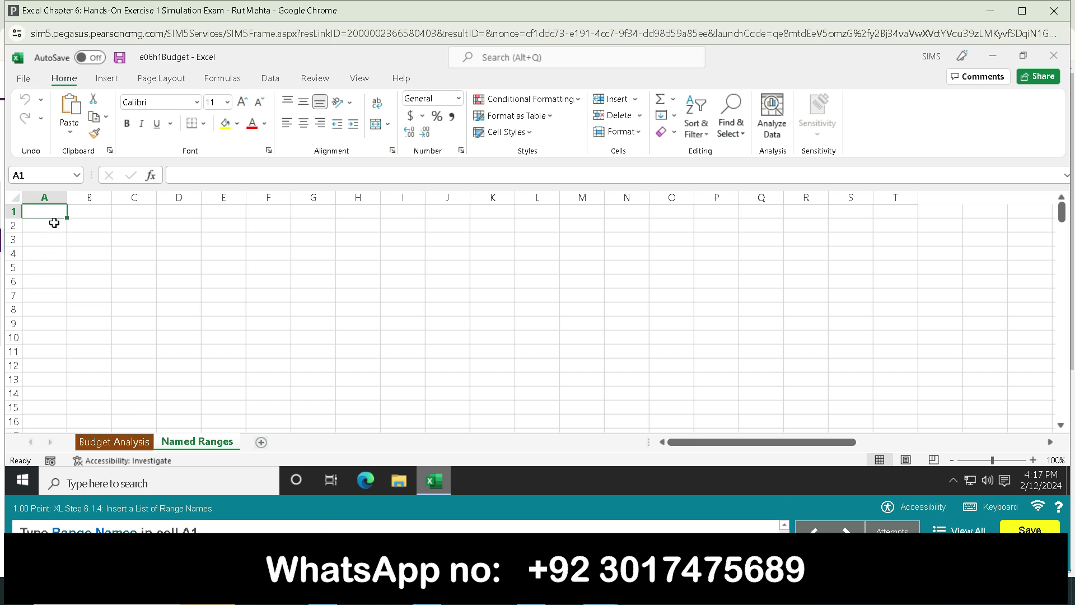
- Enter the headings Range Names in A1 and Location in B1 of the Named Ranges sheet
text(Range Names)
key(Return)
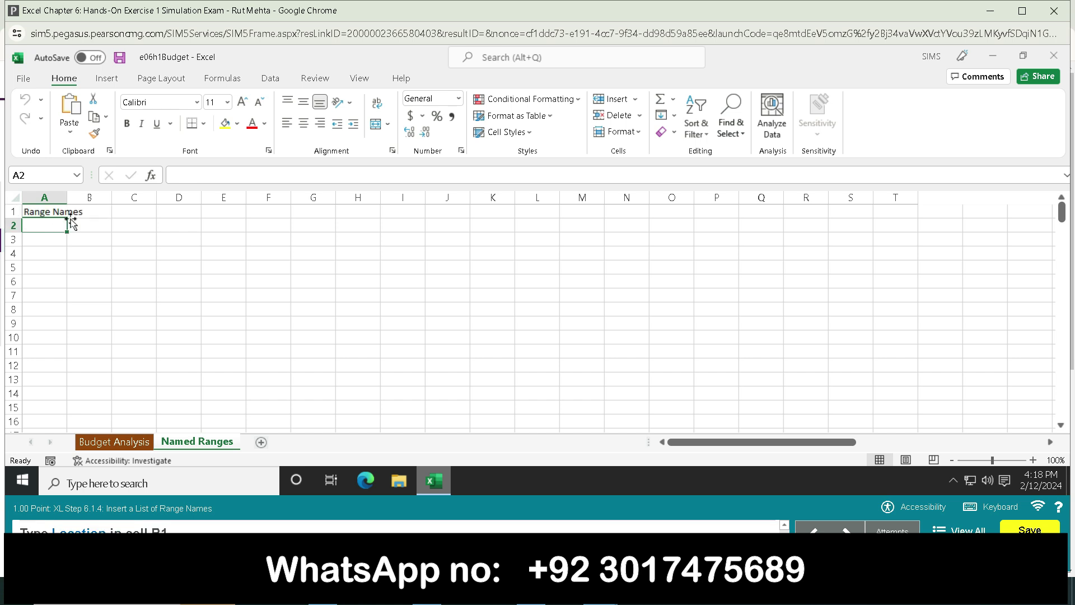
click(89, 211)
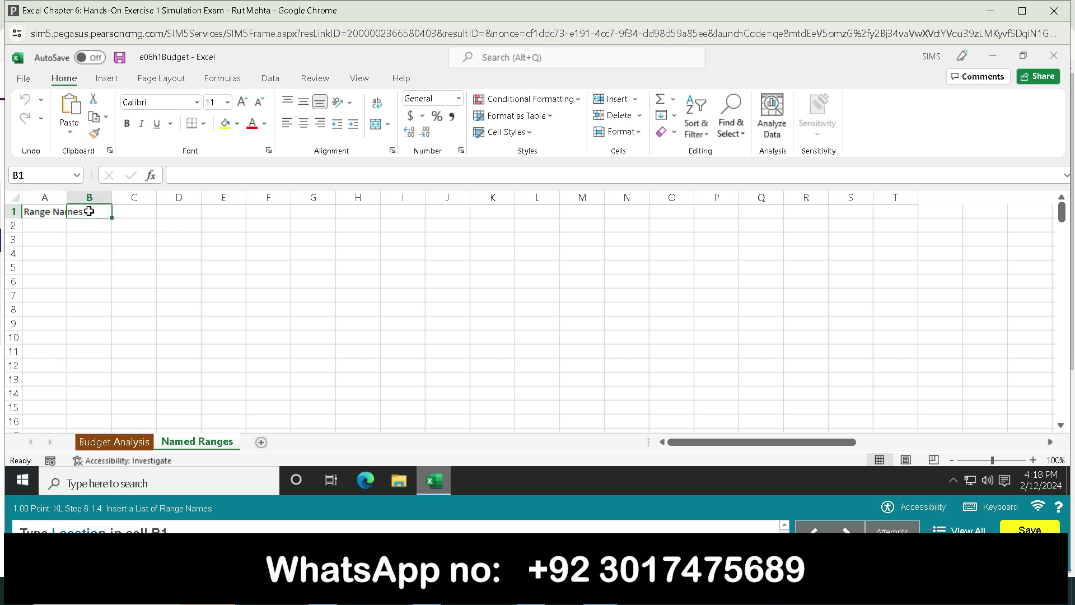
text(Loca)
text(tion)
key(Return)
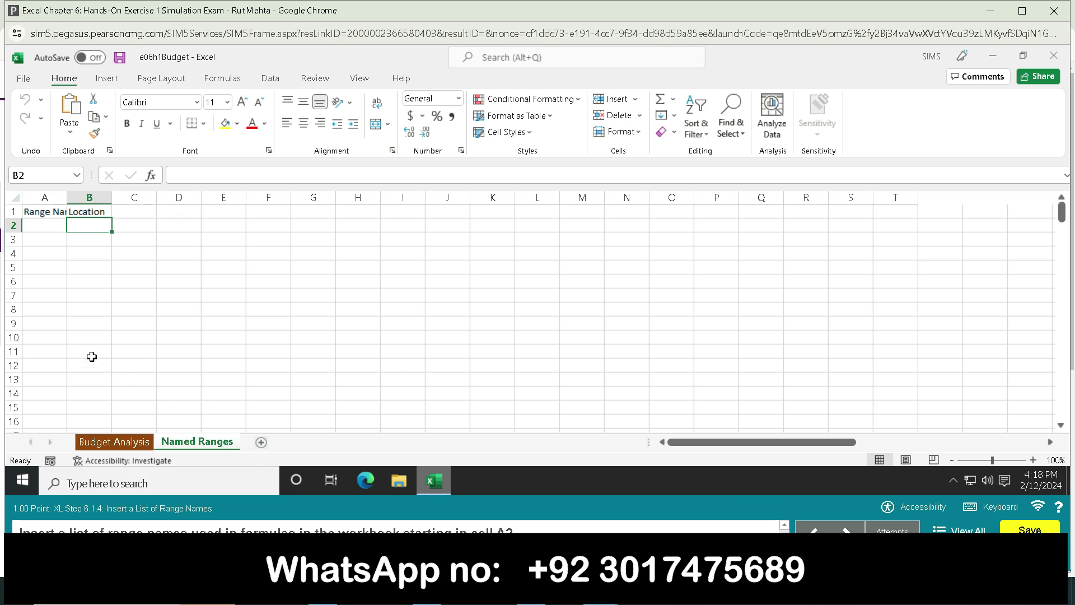
- Paste the full list of the workbook's range names and their locations starting in cell A2
click(34, 226)
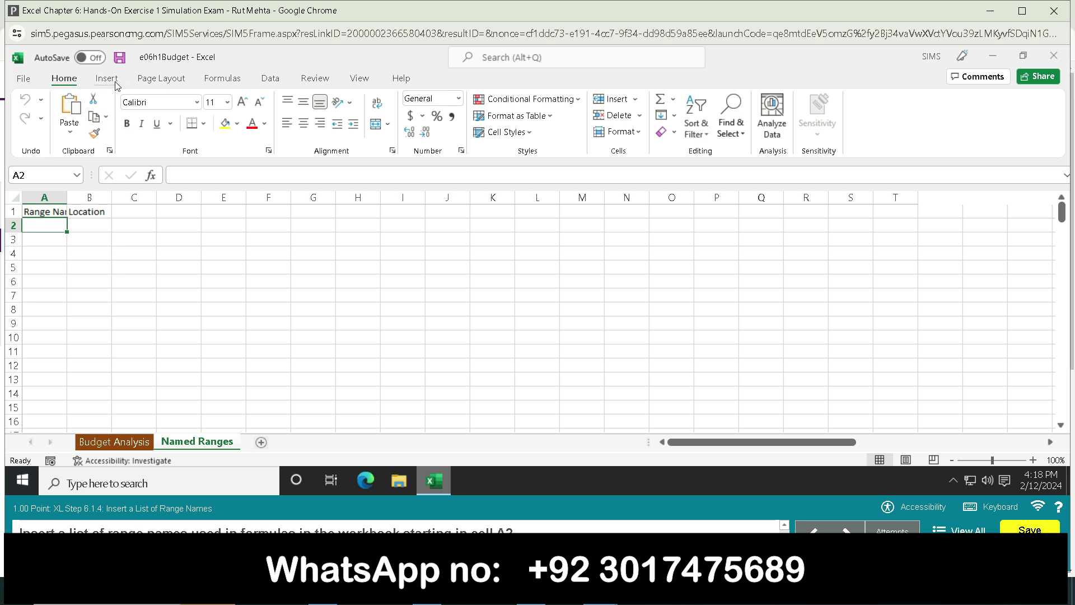
click(214, 79)
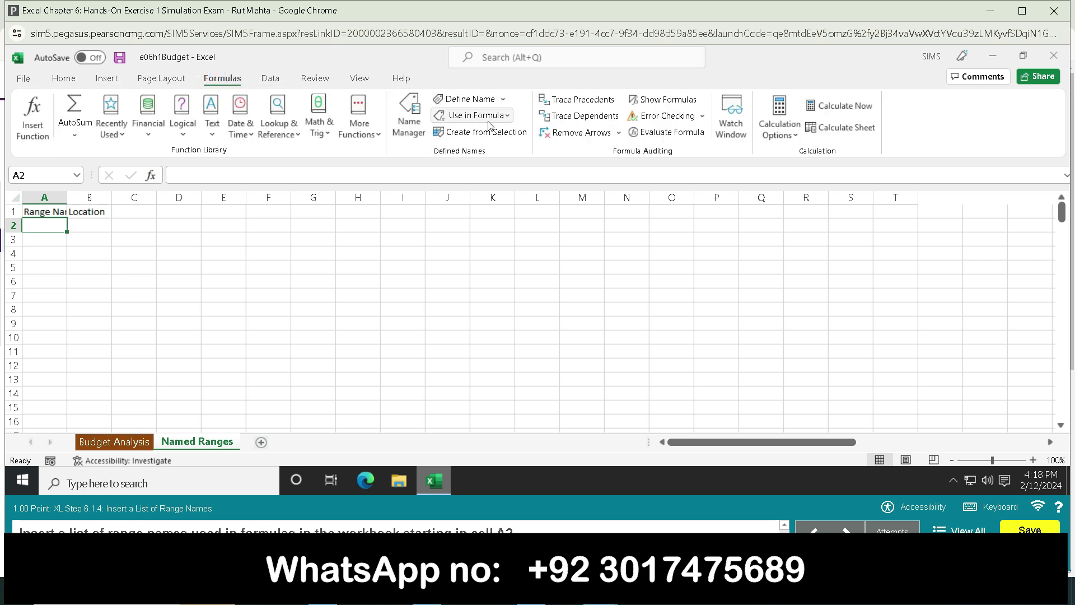
click(507, 116)
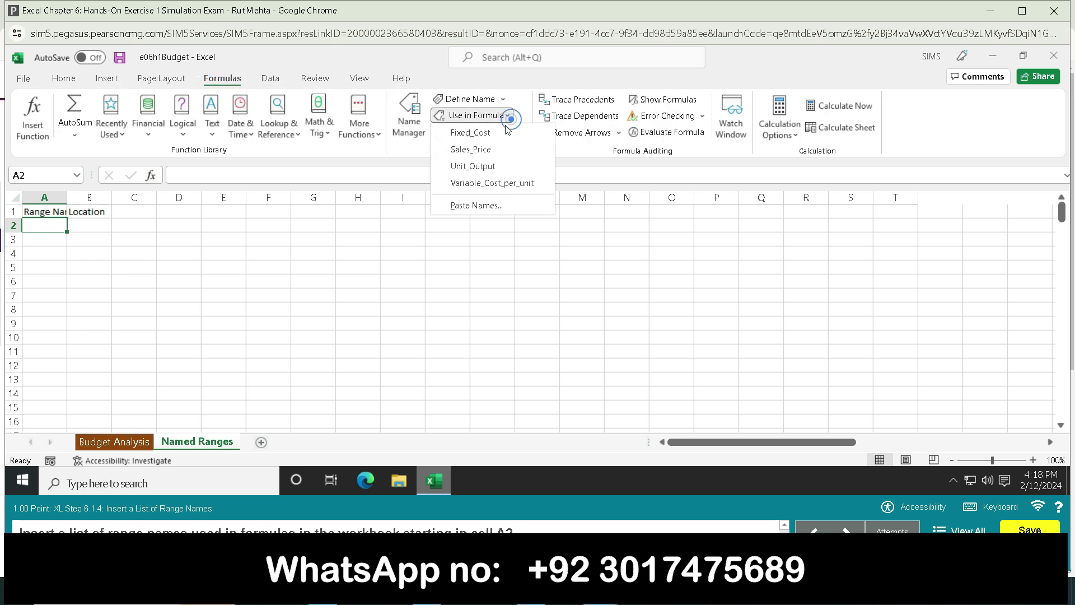
click(472, 208)
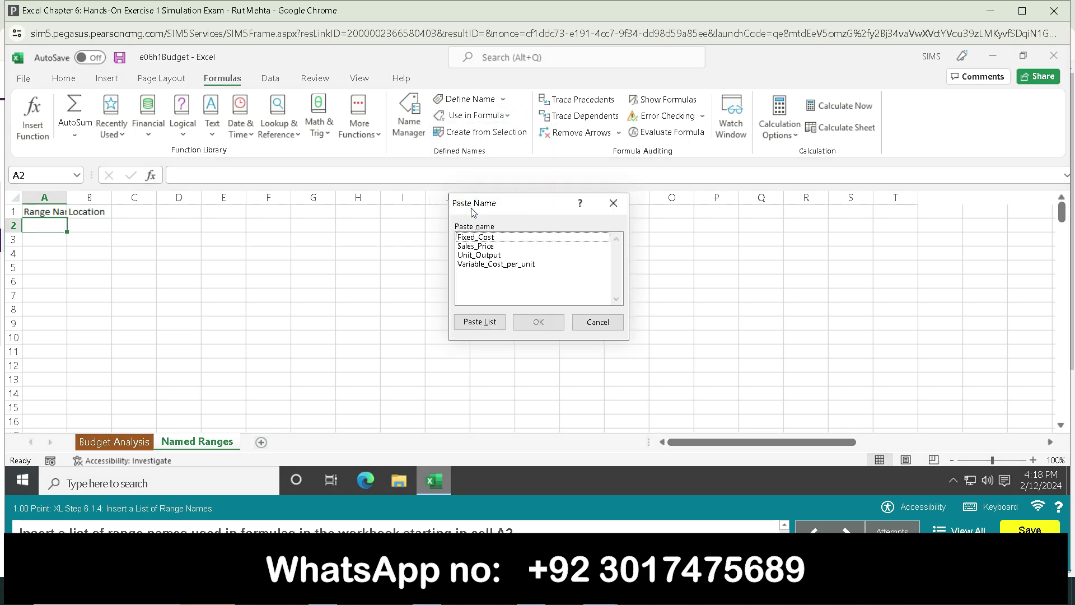
click(489, 321)
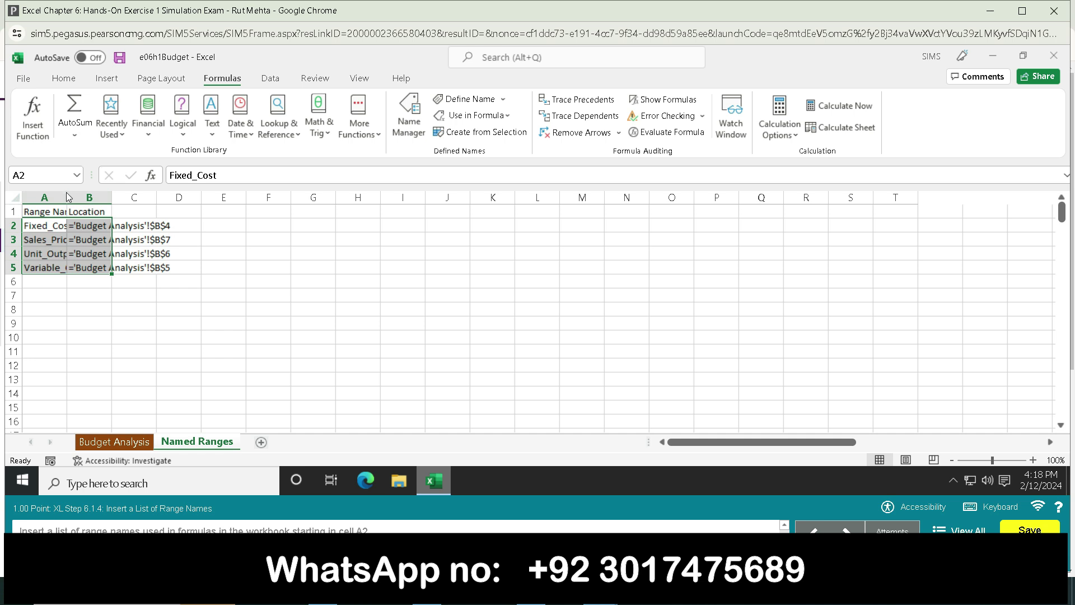
- Try to widen column A of the Named Ranges sheet to about 12.71
drag(68, 194, 88, 191)
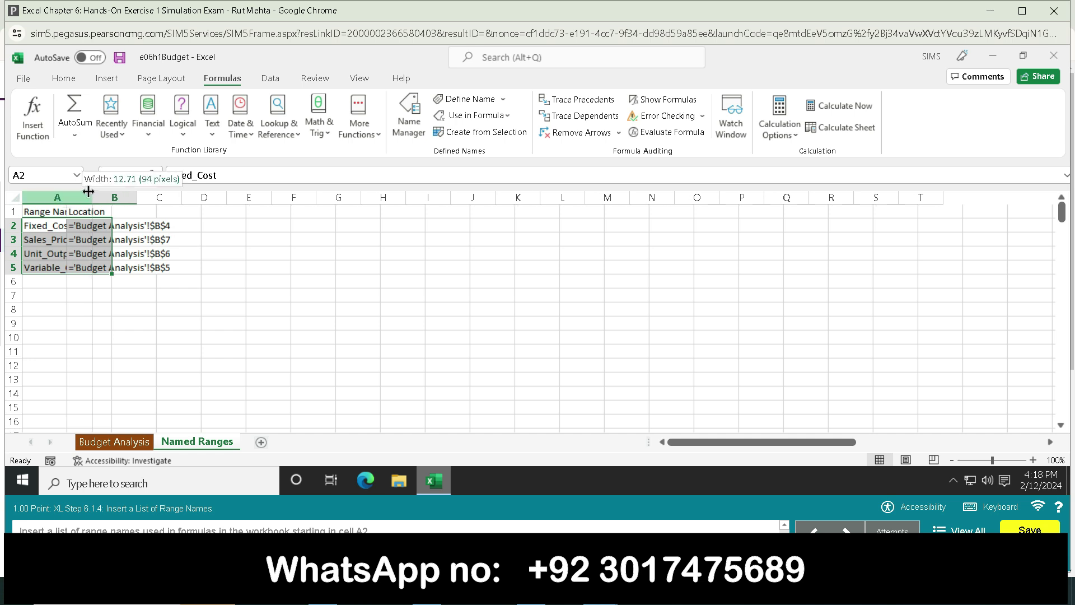
key(Escape)
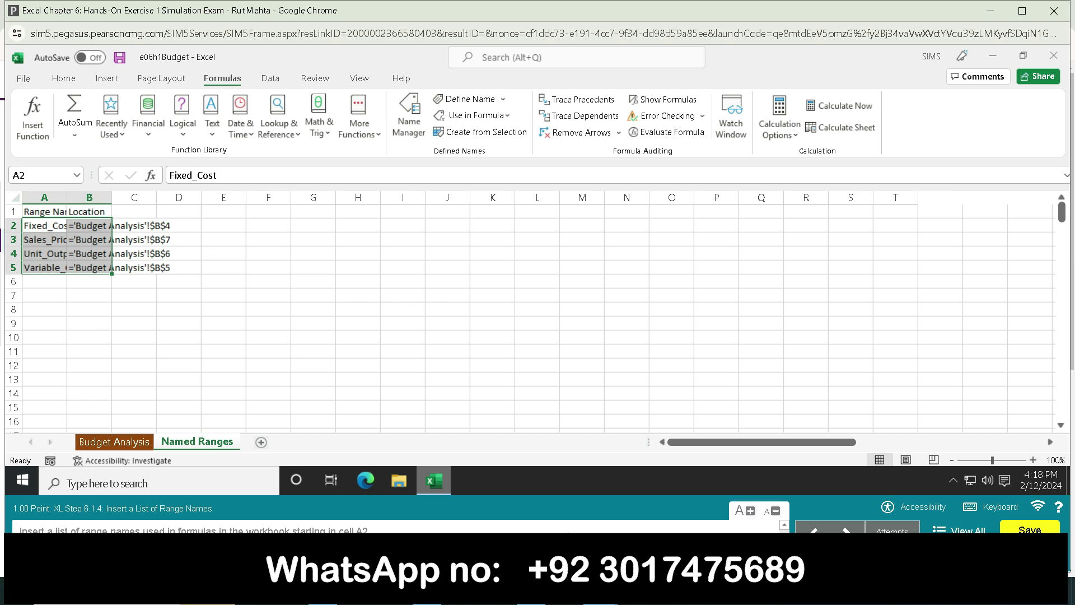
- Switch to the Word document, read its instructions for AutoFitting columns A and B, and return to the Excel simulation
click(533, 481)
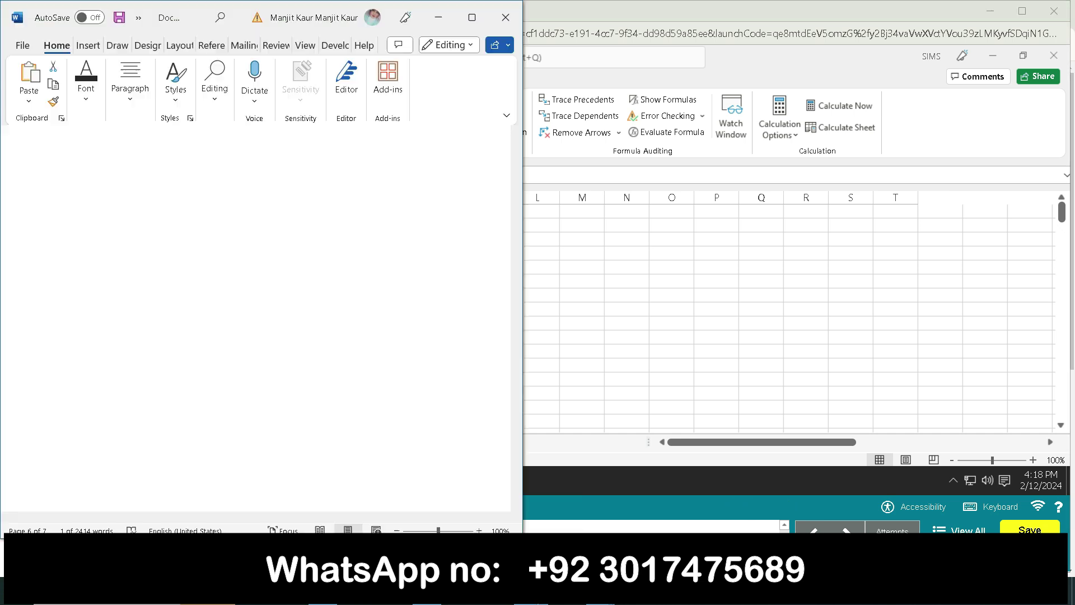
scroll(332, 357, down, 5)
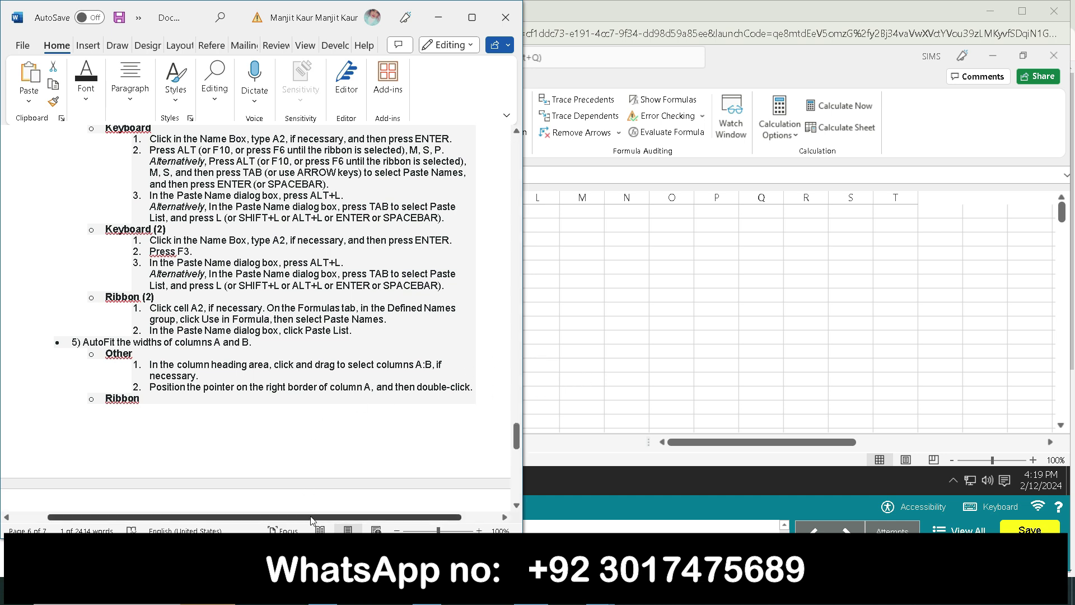
mouse_move(531, 602)
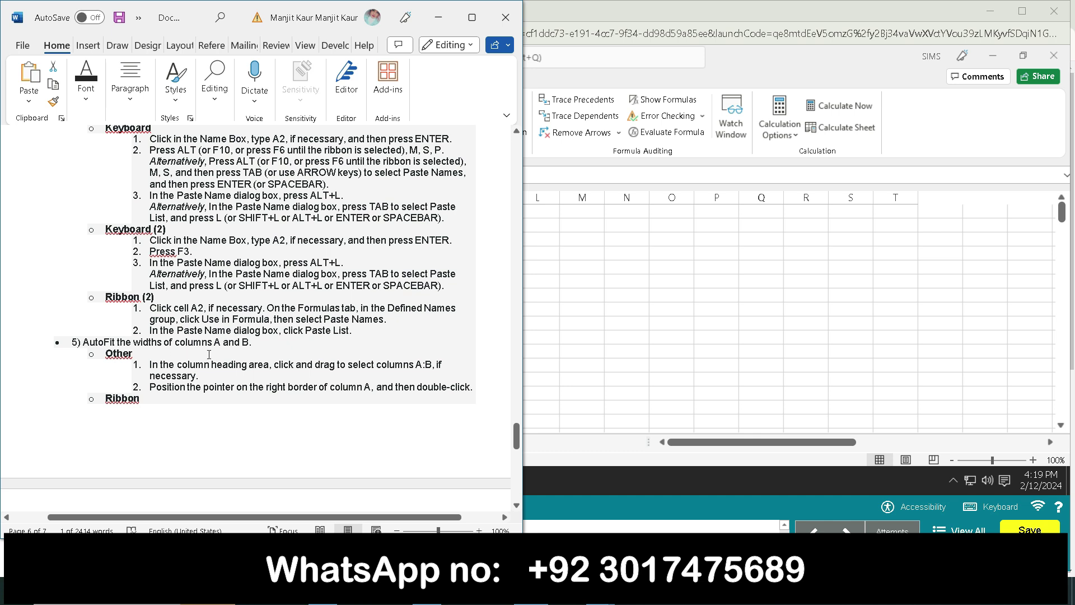
scroll(358, 462, down, 5)
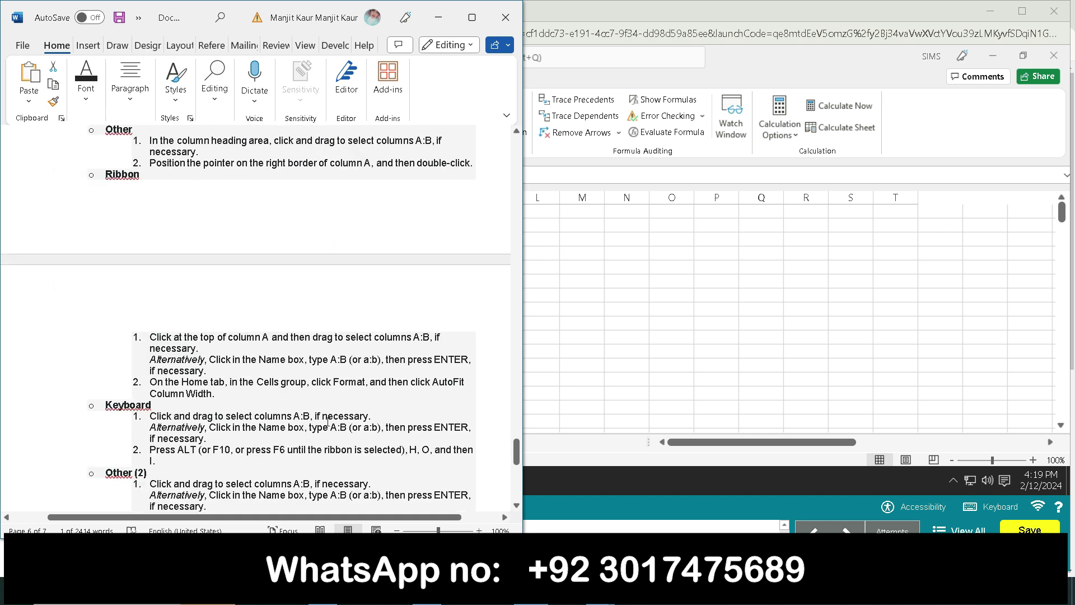
scroll(353, 417, down, 1)
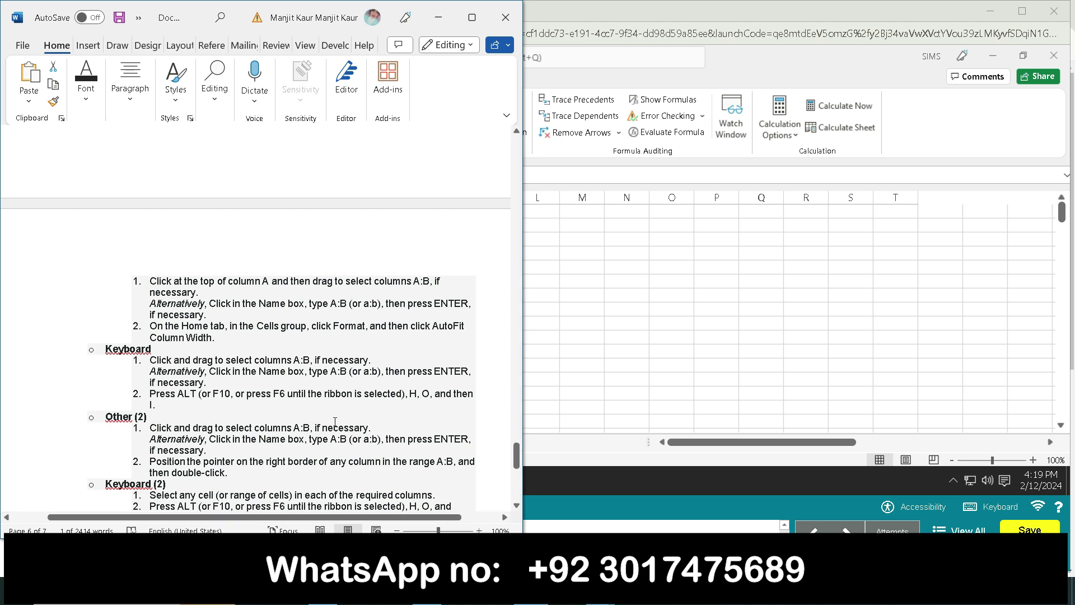
scroll(337, 422, down, 1)
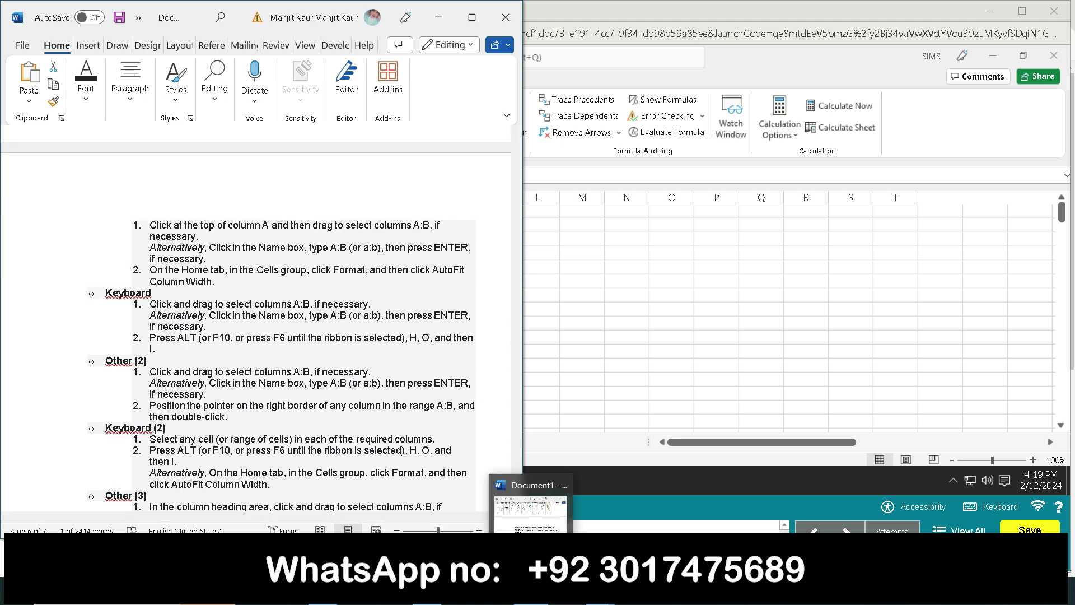
click(531, 596)
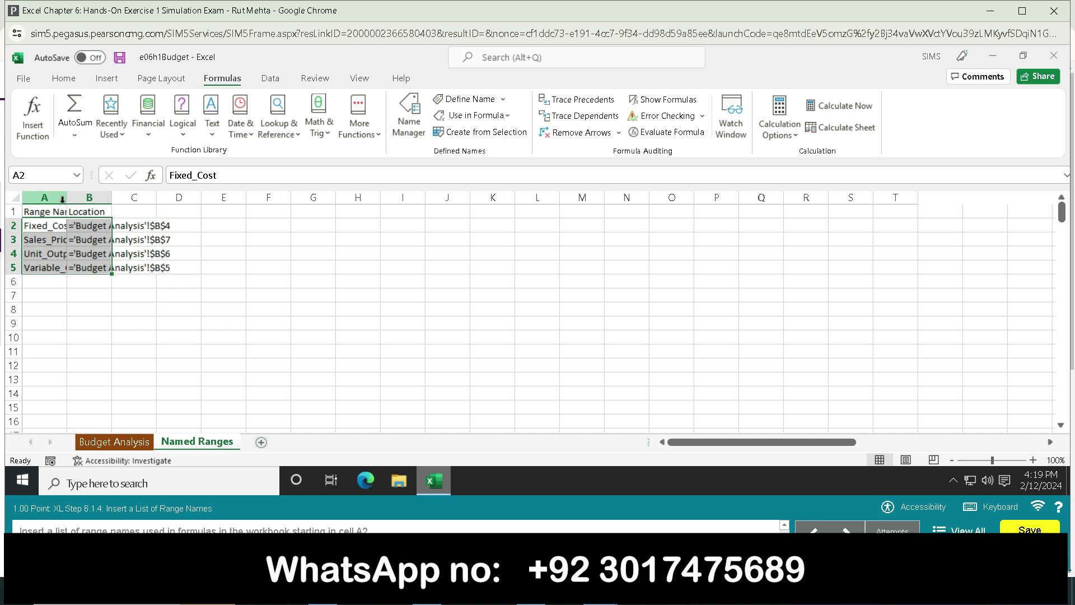
- AutoFit columns A and B of the Named Ranges sheet and submit the assignment
drag(50, 192, 90, 196)
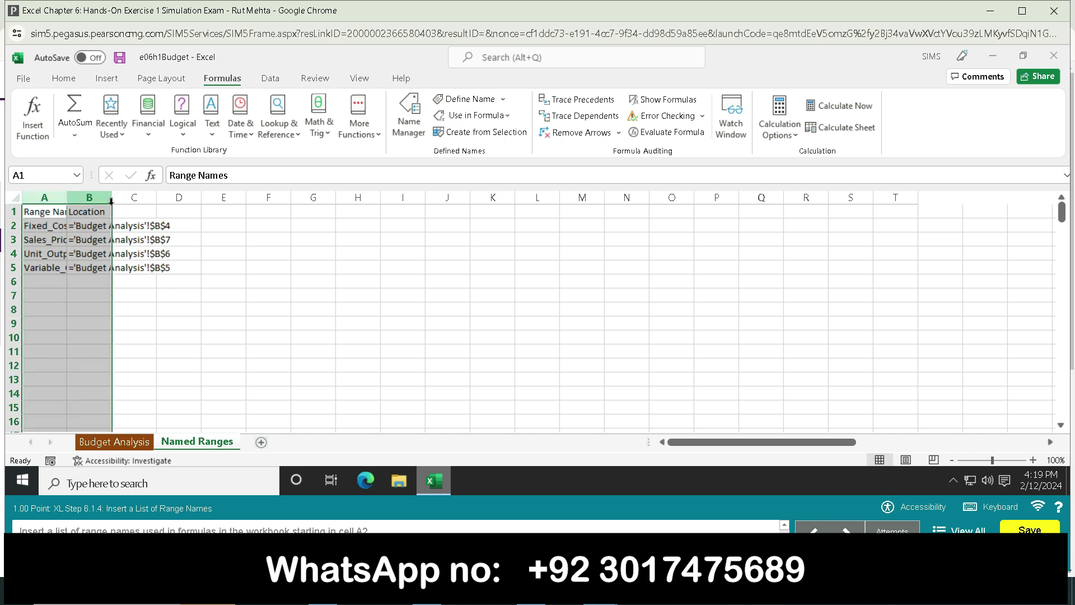
double_click(112, 196)
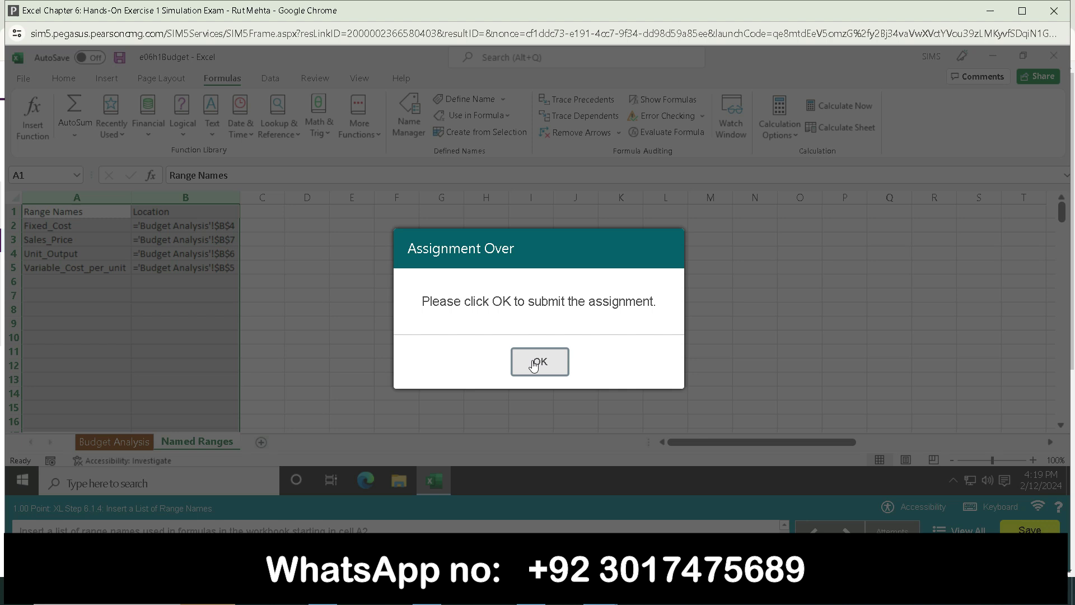
click(534, 365)
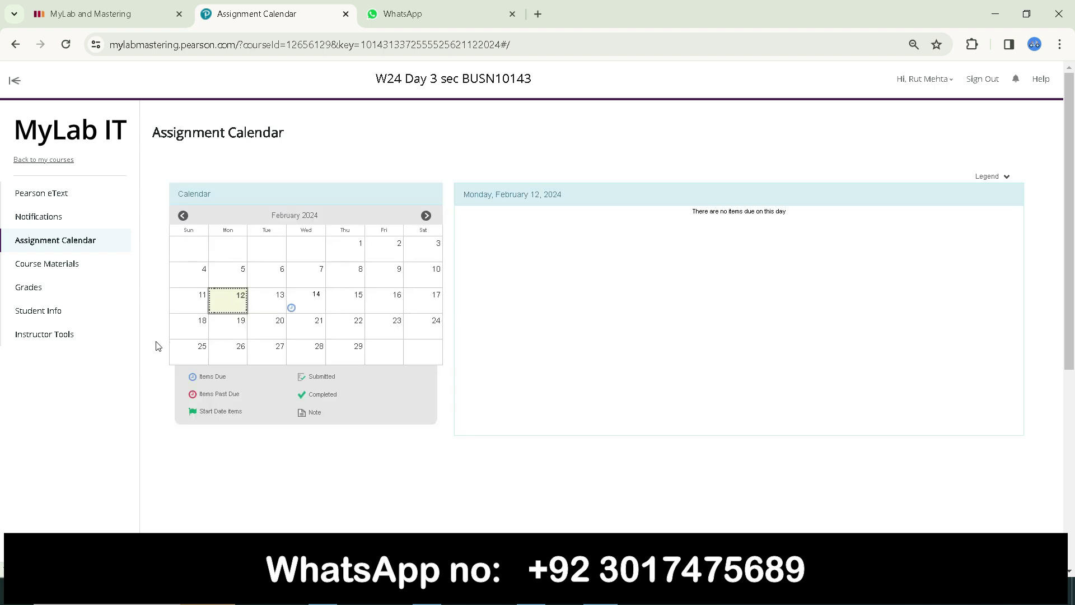
- View the submissions of the Excel Chapter 6: Hands-On Exercise 1 Simulation Exam listed under February 14, 2024
click(309, 304)
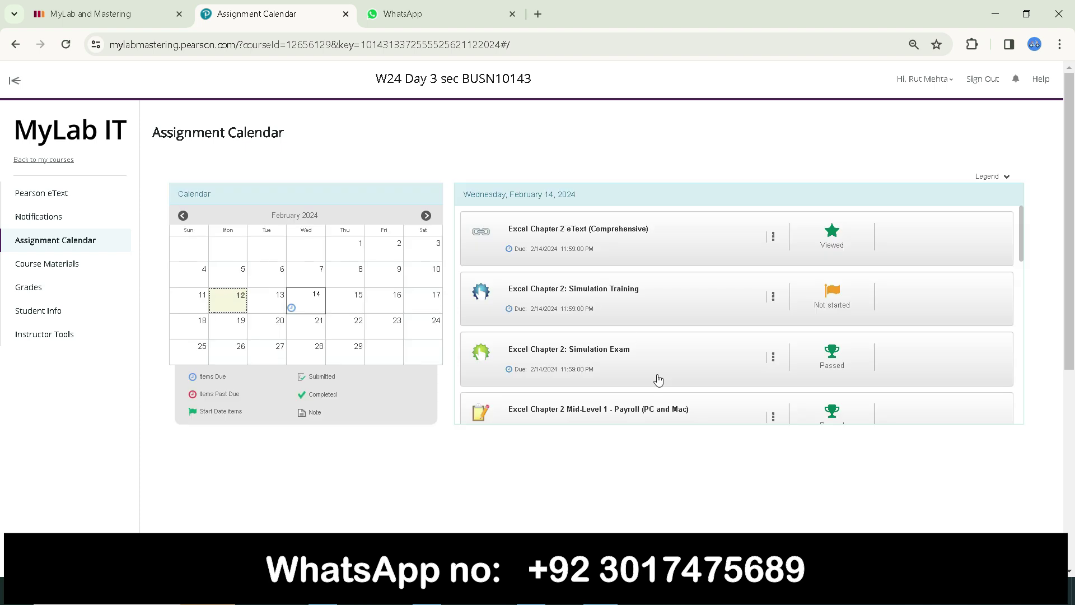
scroll(656, 377, down, 4)
scroll(684, 389, up, 4)
scroll(818, 366, down, 2)
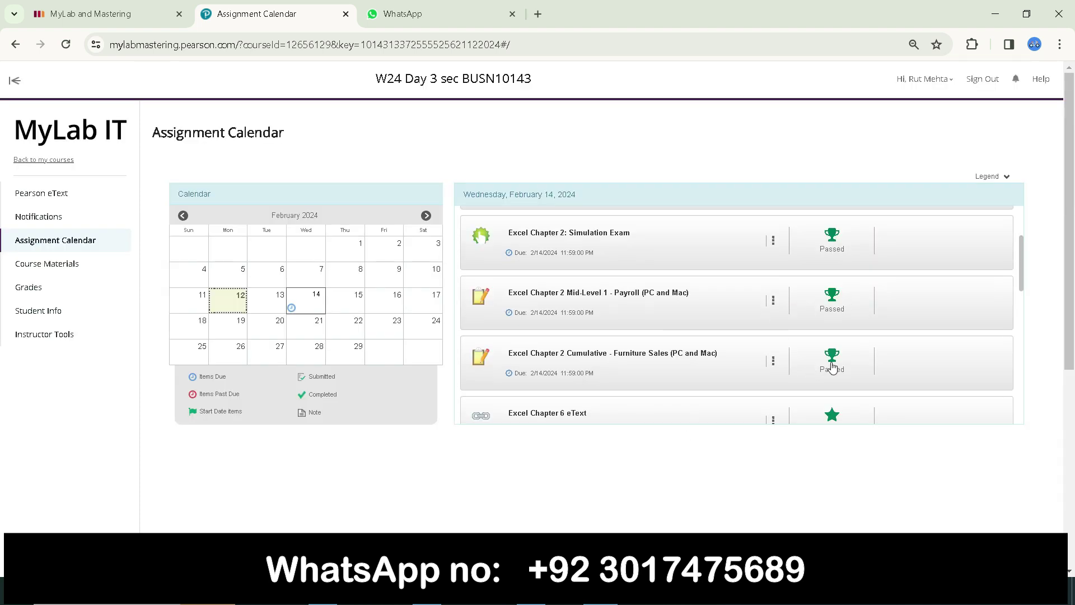
scroll(834, 367, down, 2)
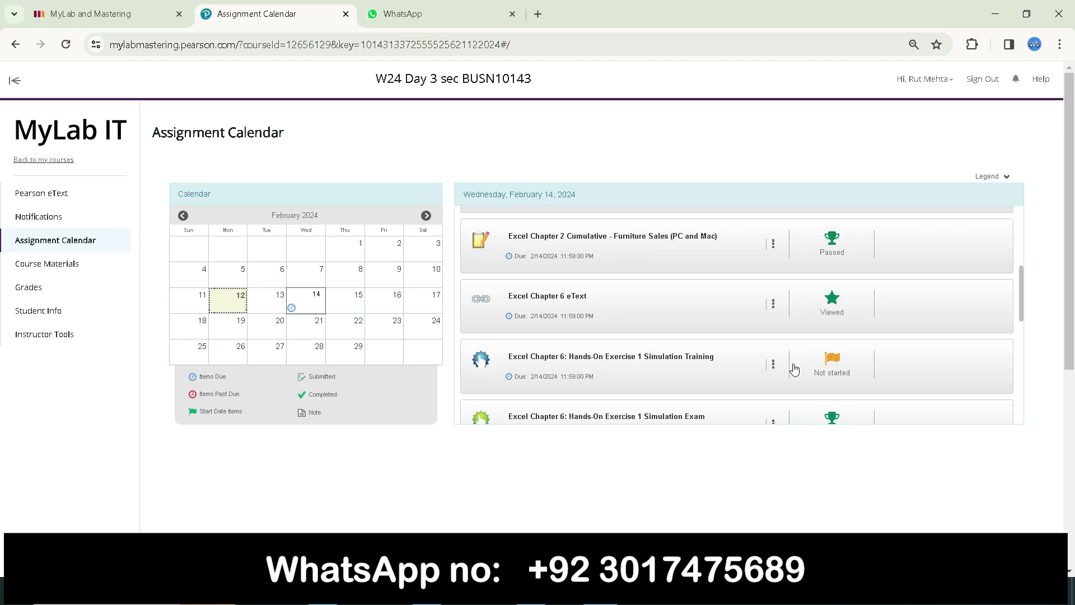
scroll(801, 371, down, 2)
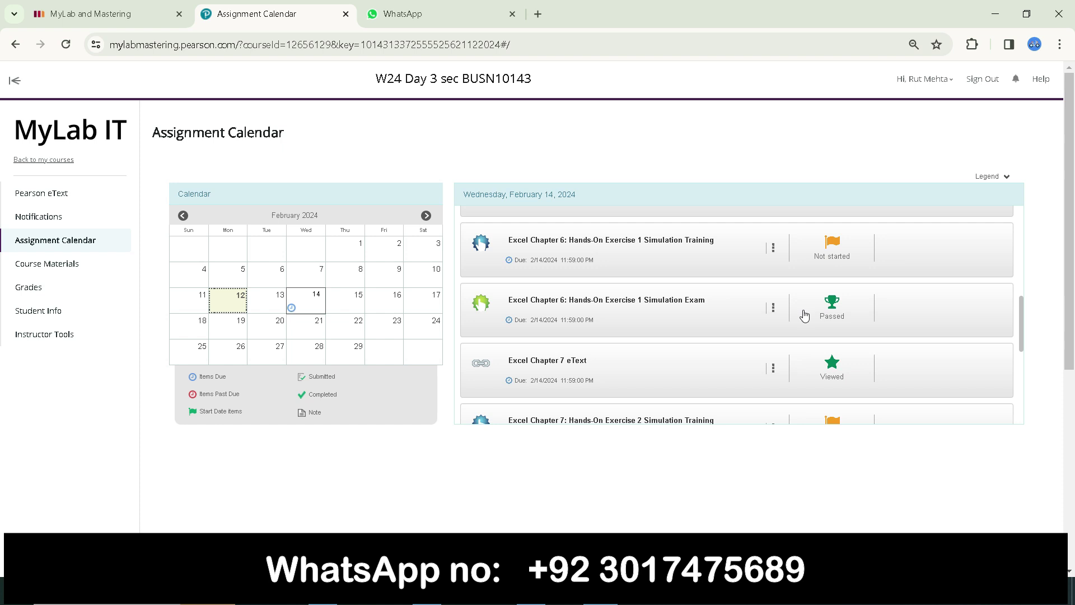
click(773, 311)
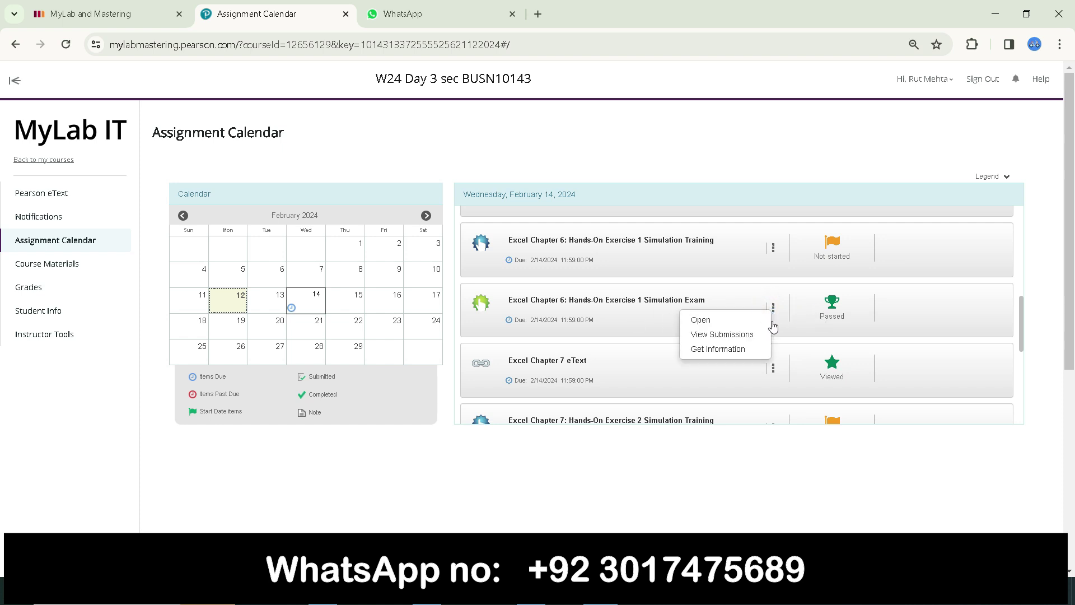
click(734, 336)
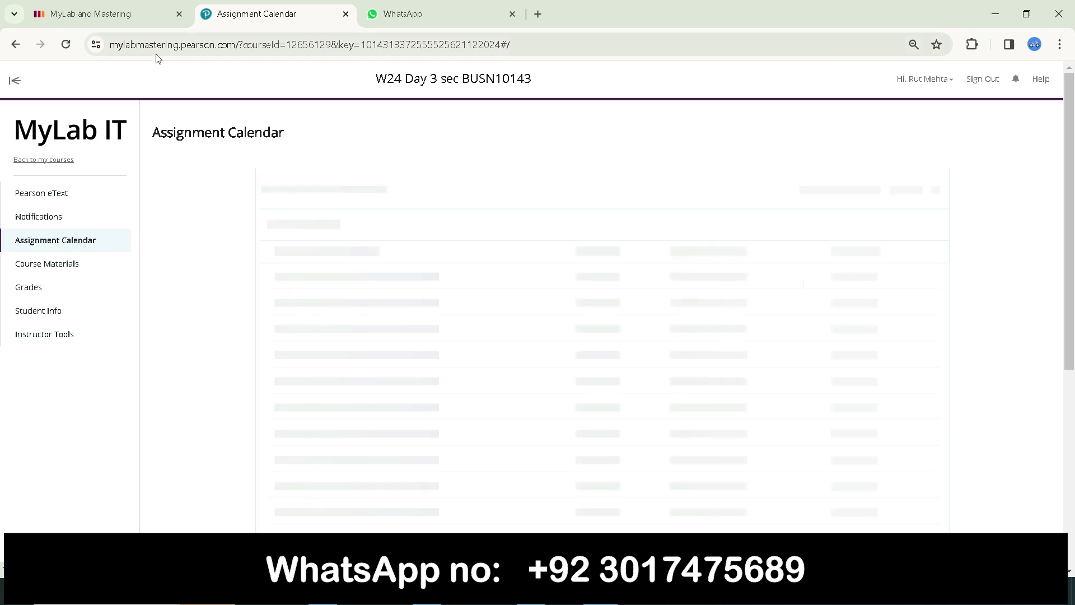
click(392, 19)
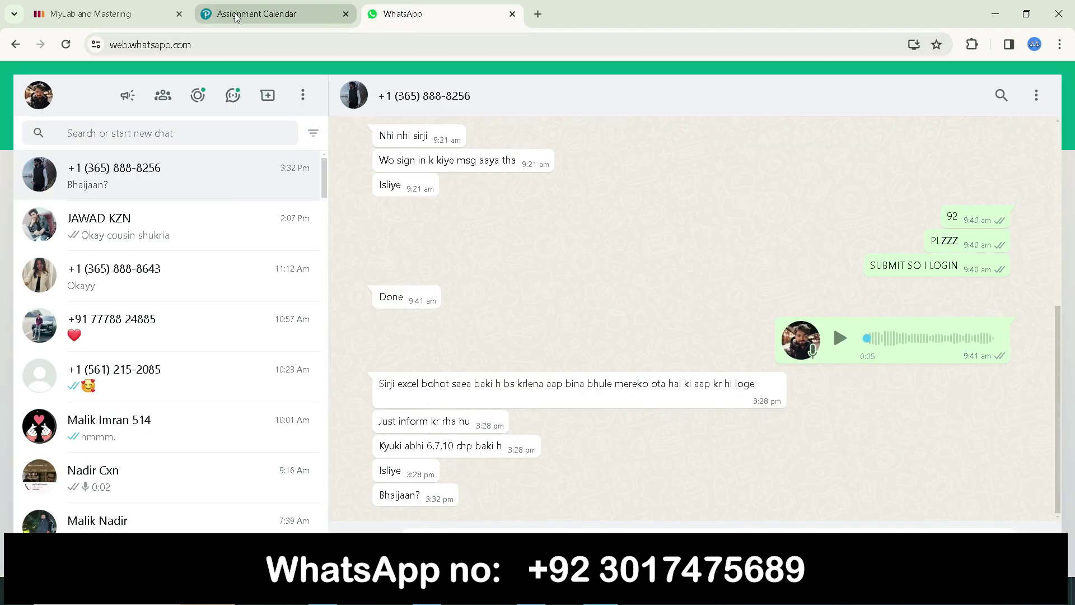
click(236, 18)
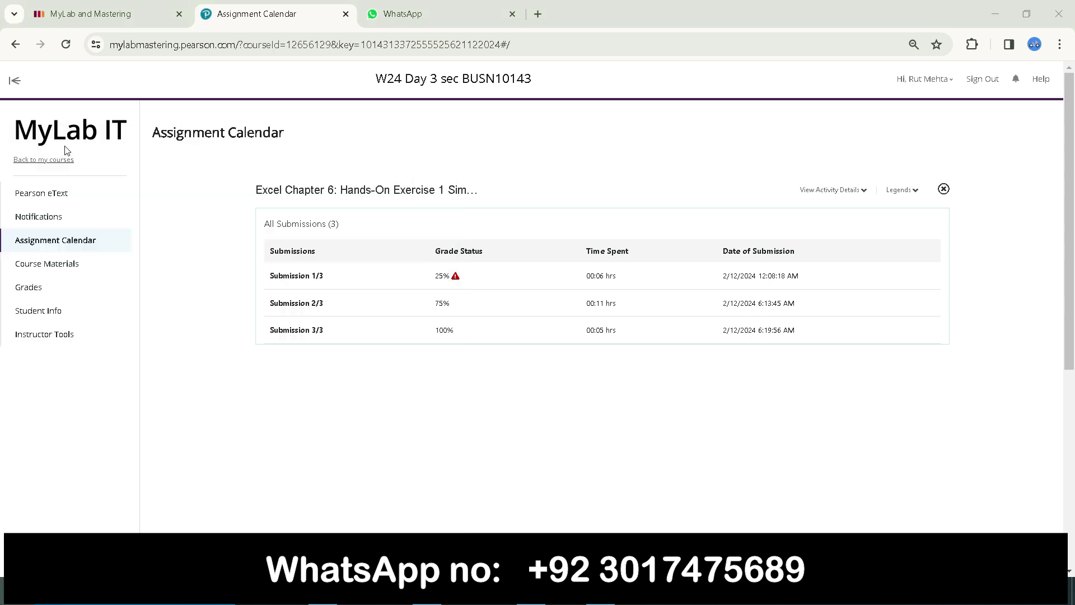
- Switch to Snipping Tool, capture the submissions page as a screen snip, and leave the tool
key(super)
text(snip)
click(122, 242)
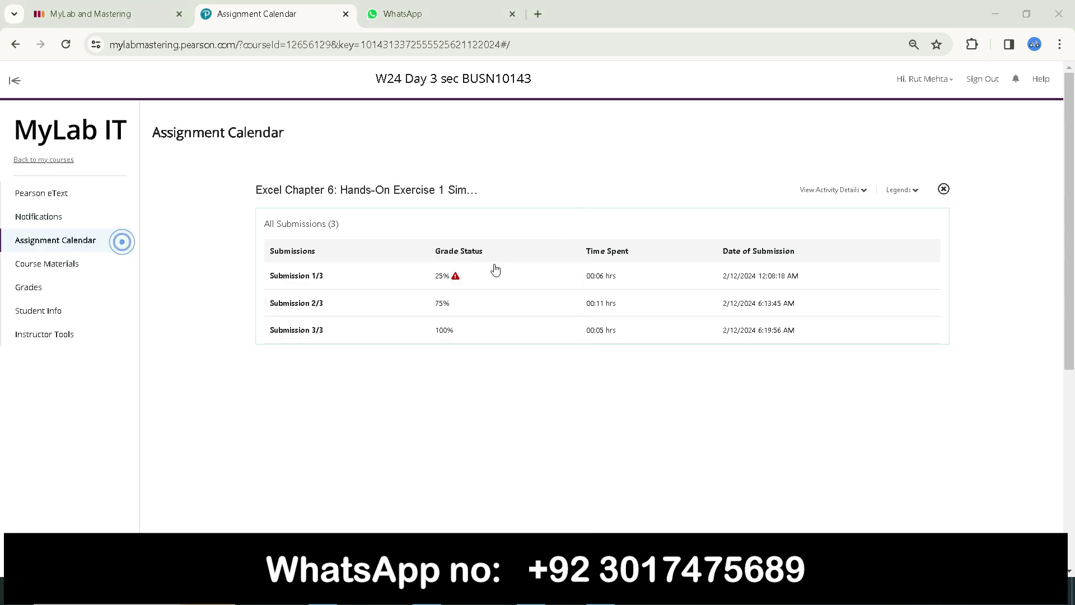
click(823, 93)
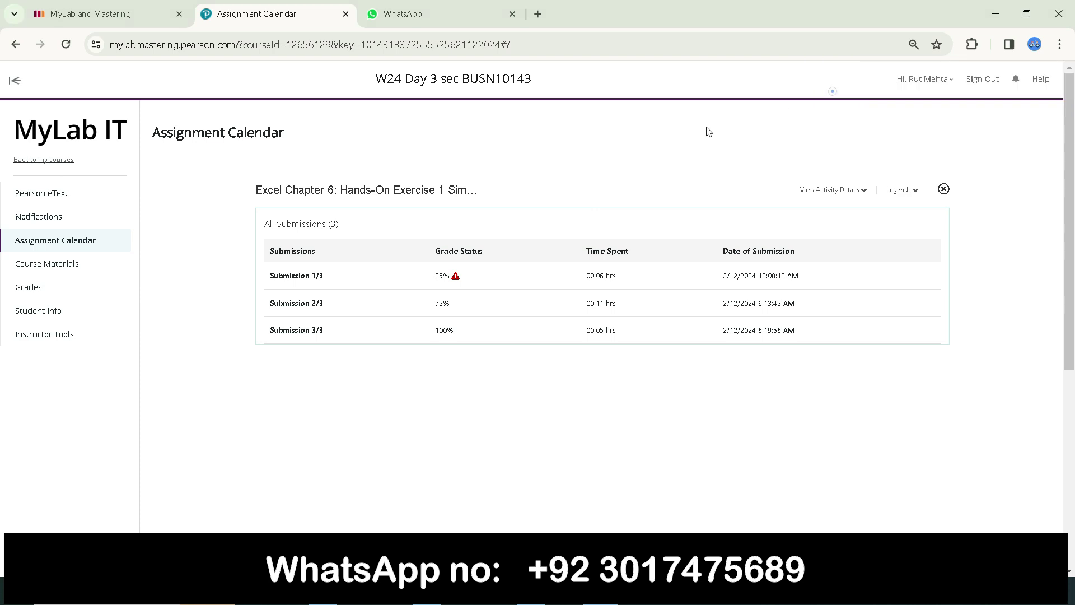
drag(225, 294, 875, 469)
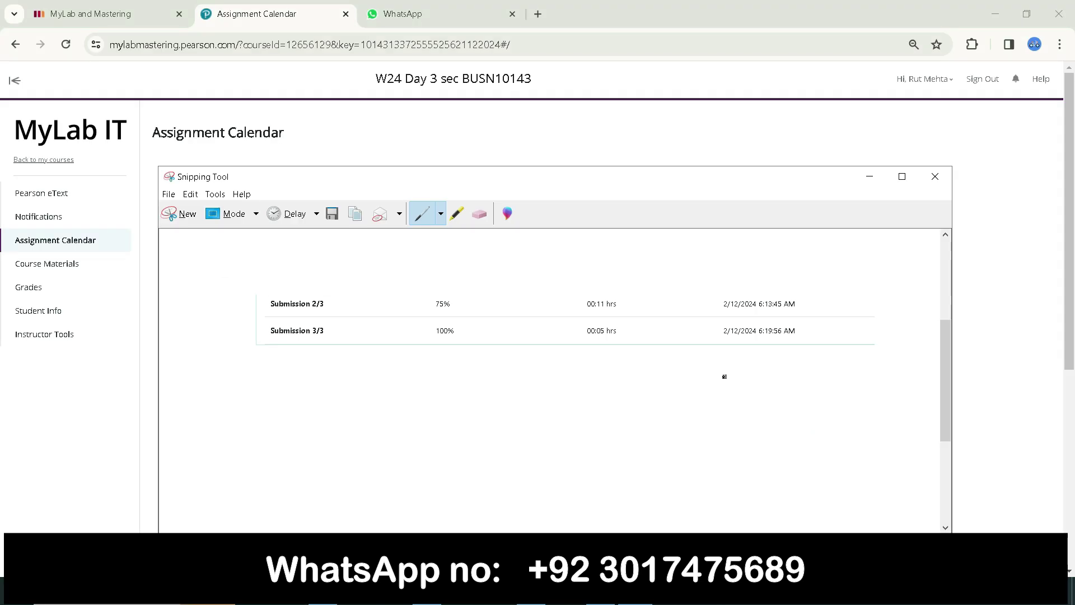
click(175, 211)
drag(1, 56, 1042, 536)
key(alt+Tab)
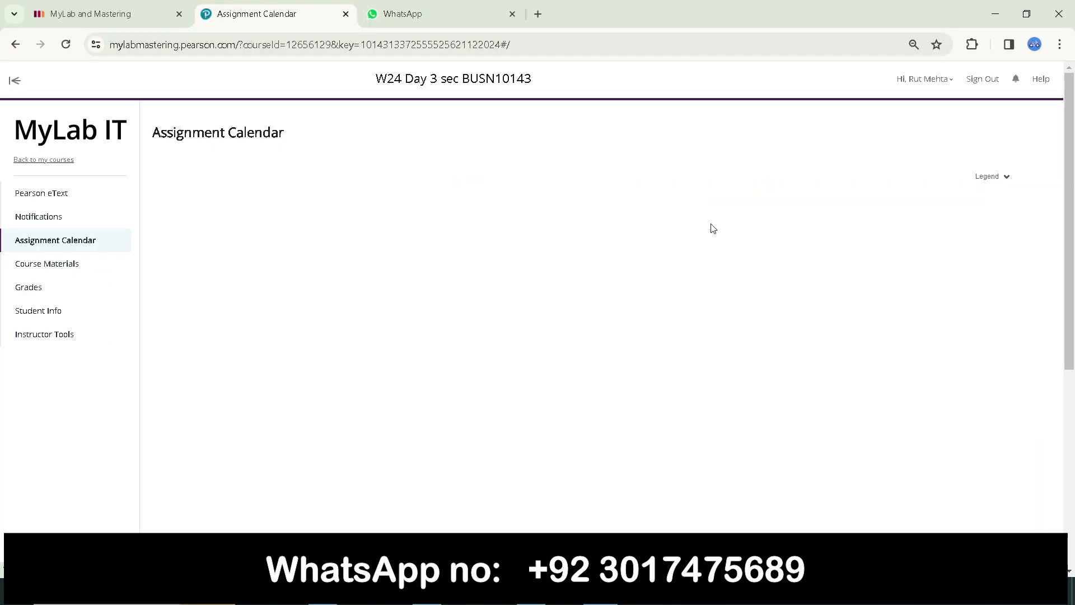
- Open the Excel Chapter 6: Hands-On Exercise 1 Simulation Exam from the February 14 assignment list
scroll(729, 331, down, 2)
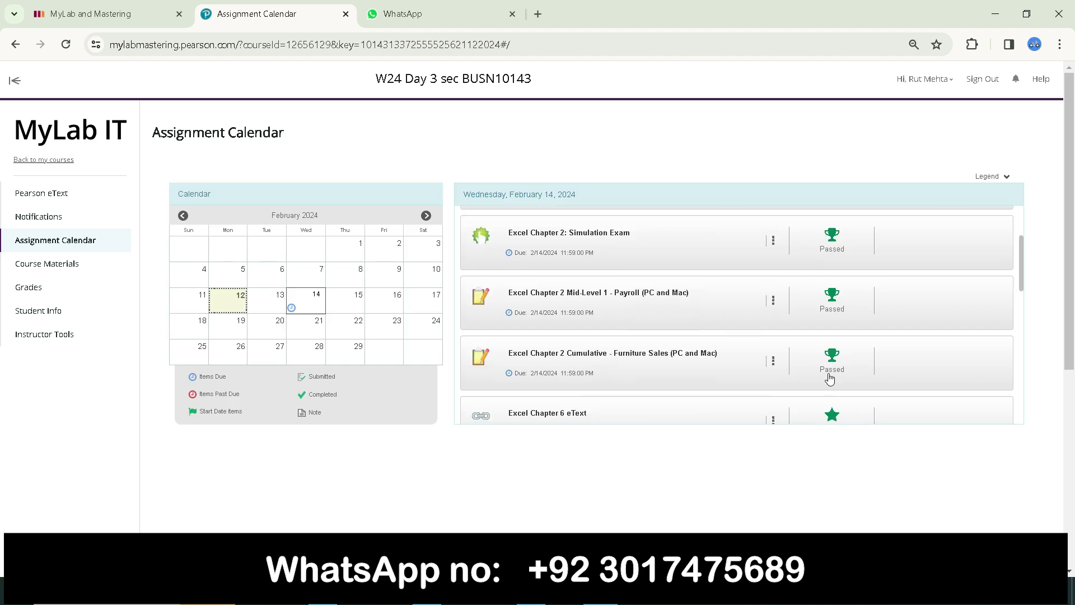
scroll(743, 419, down, 2)
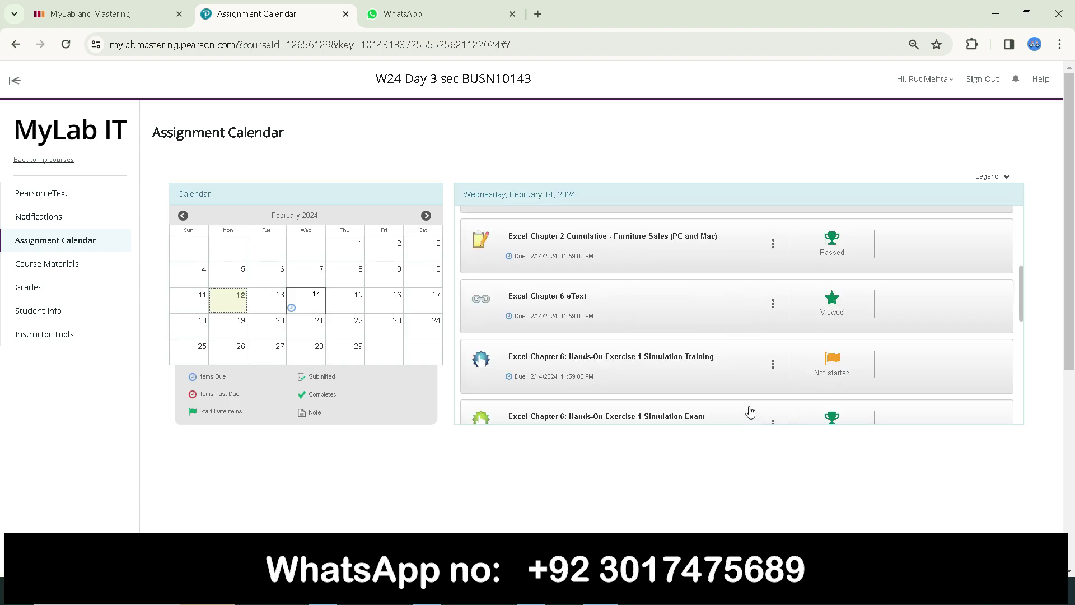
scroll(830, 409, down, 2)
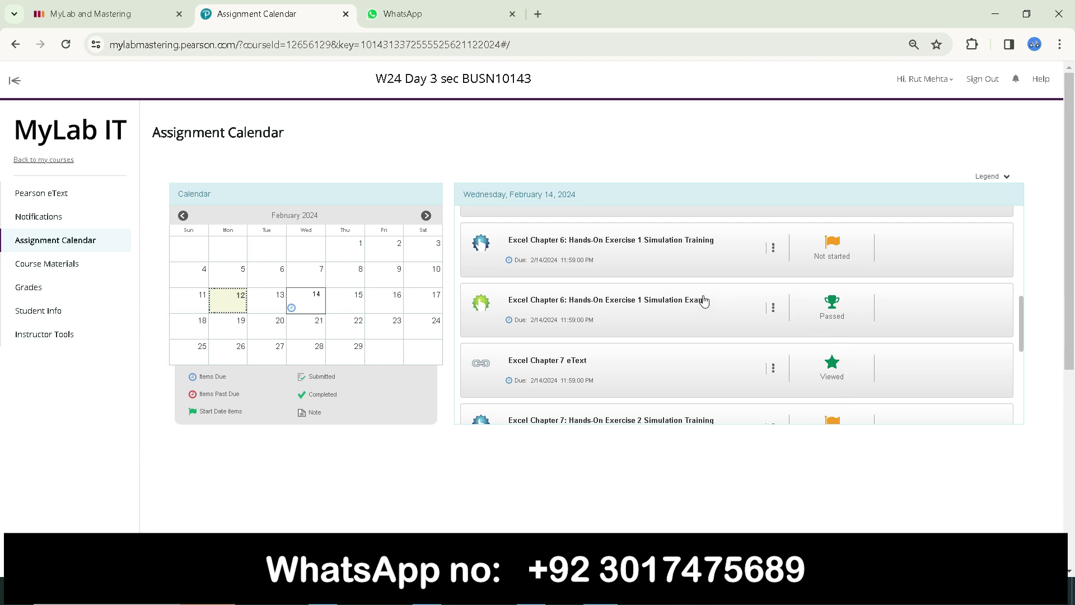
click(672, 300)
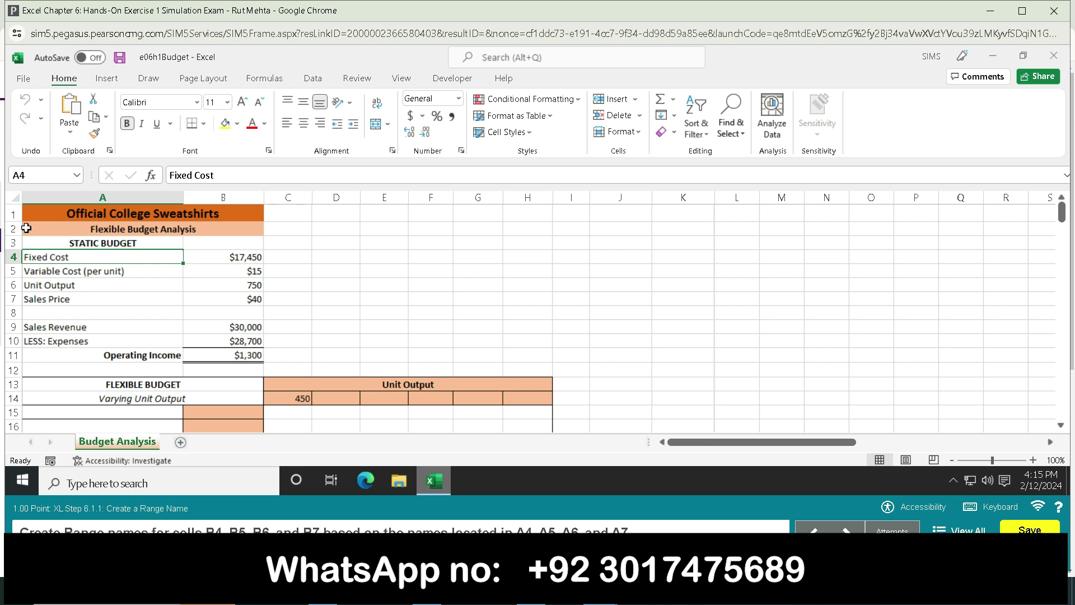
- Create range names for the static budget values in A4:B7 from the labels in the selection's left column
click(29, 174)
text(A)
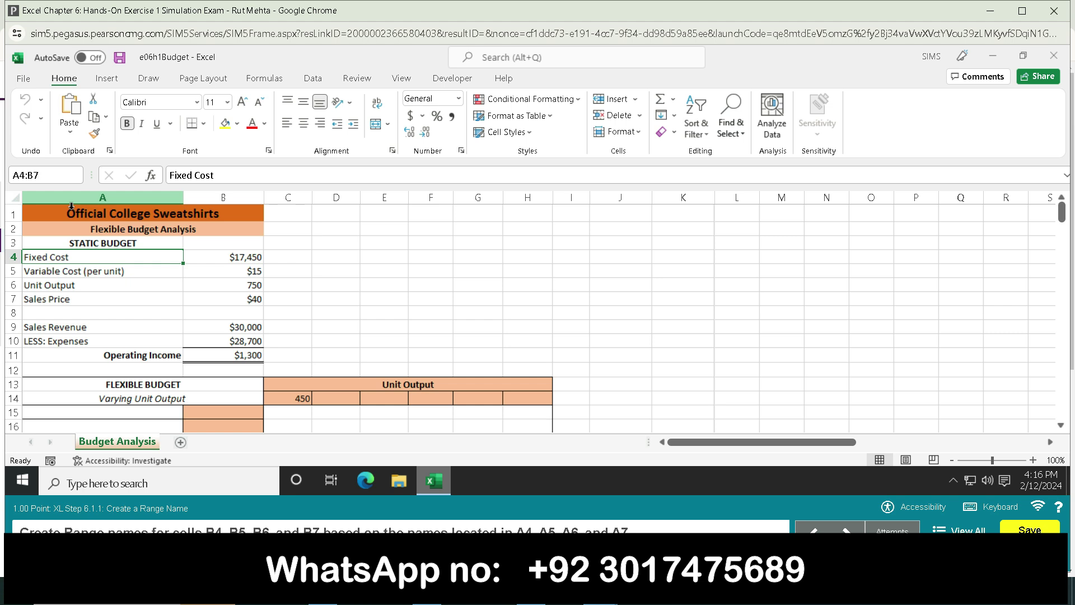
key(Return)
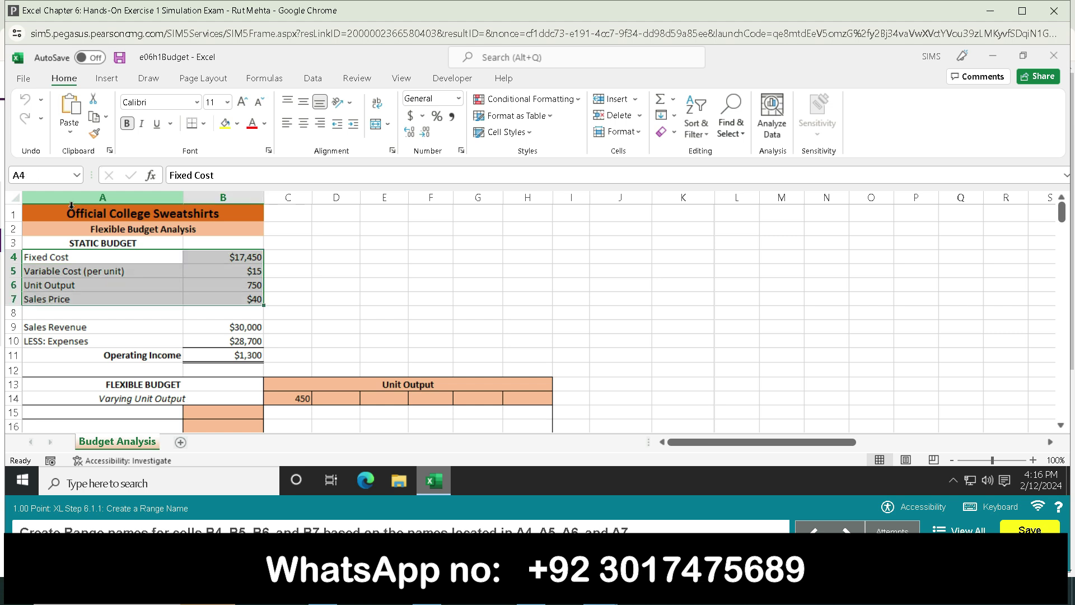
mouse_move(530, 480)
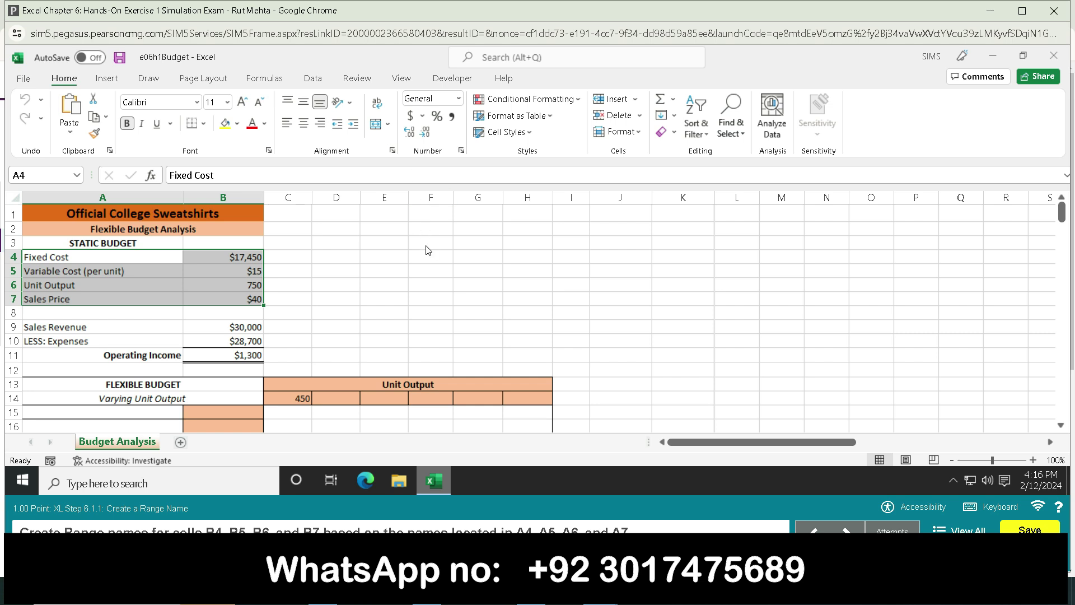
key(ctrl+shift+F3)
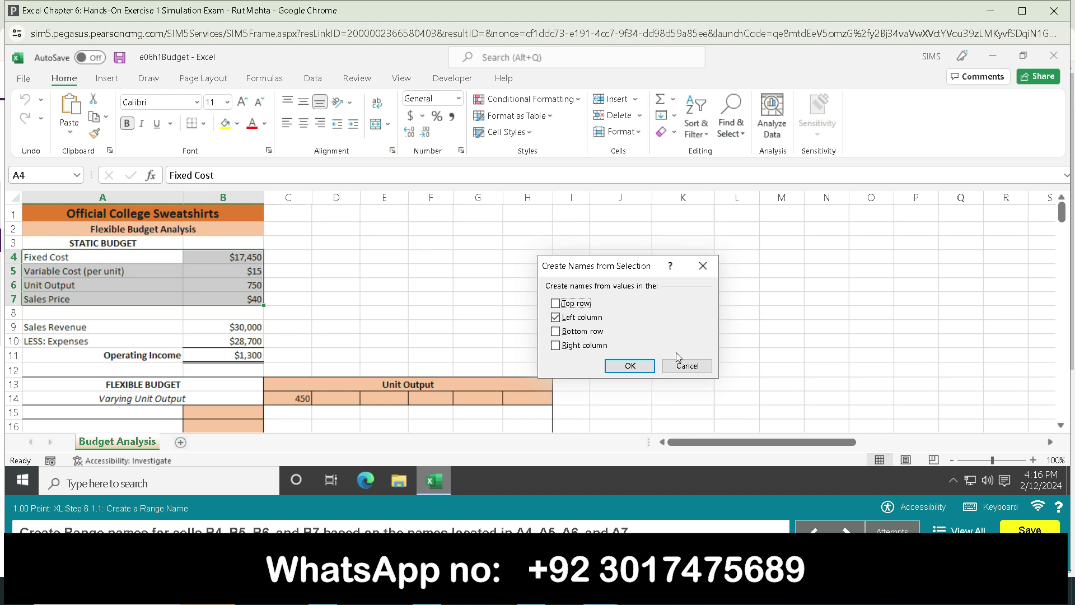
click(646, 370)
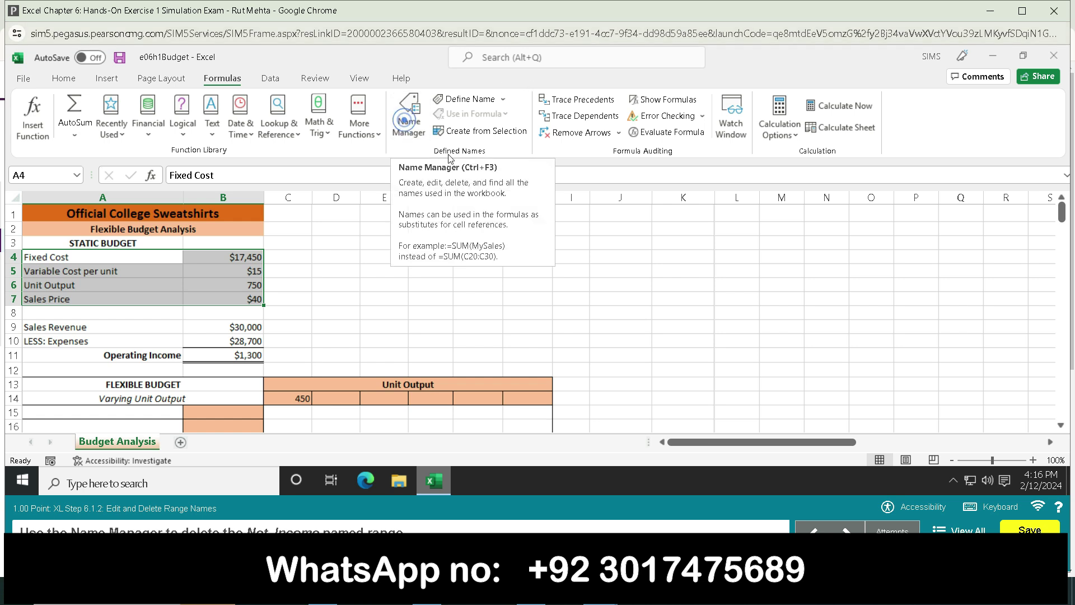
- Delete the Net_Income range name with the Name Manager and close it
click(408, 124)
click(405, 196)
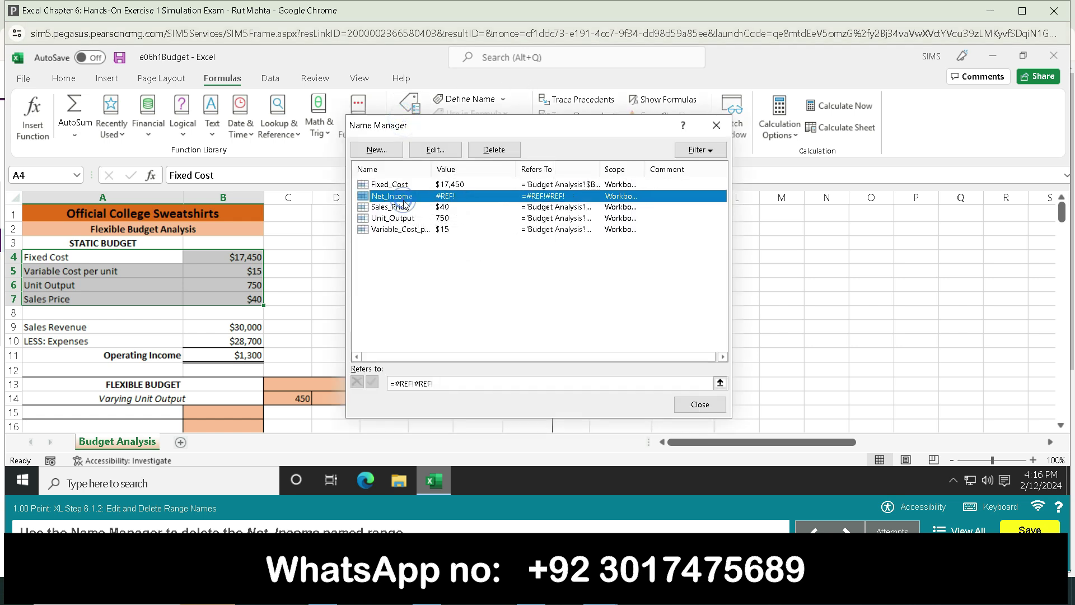
click(493, 150)
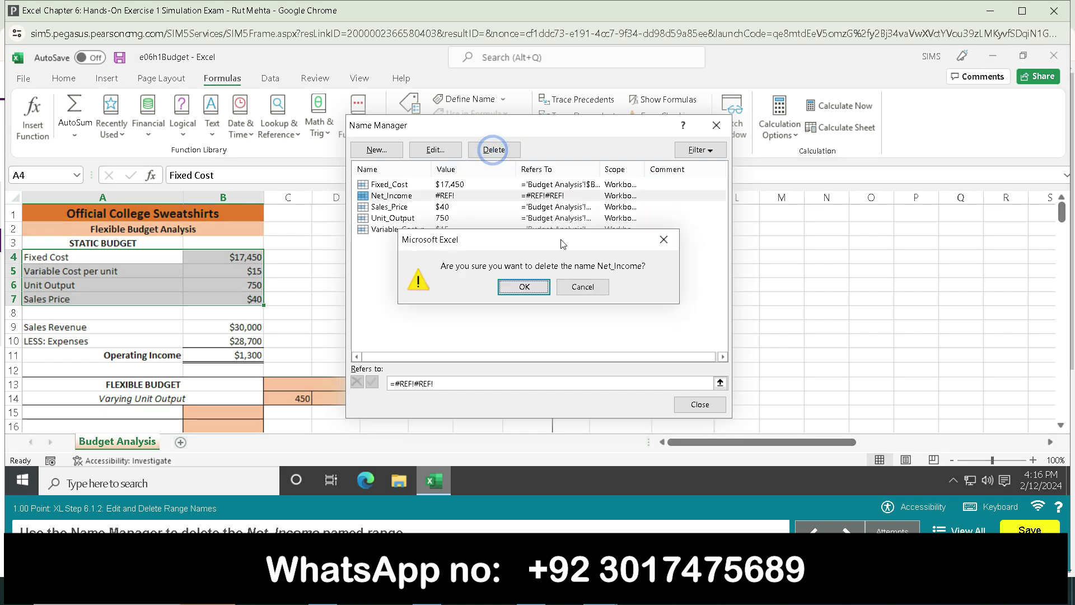
click(525, 283)
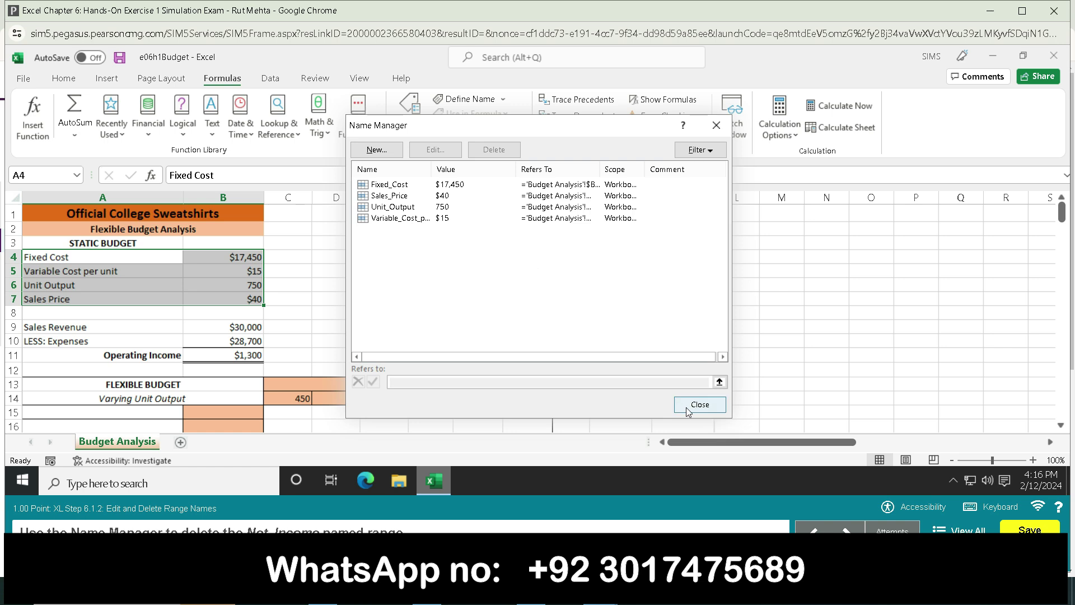
click(689, 405)
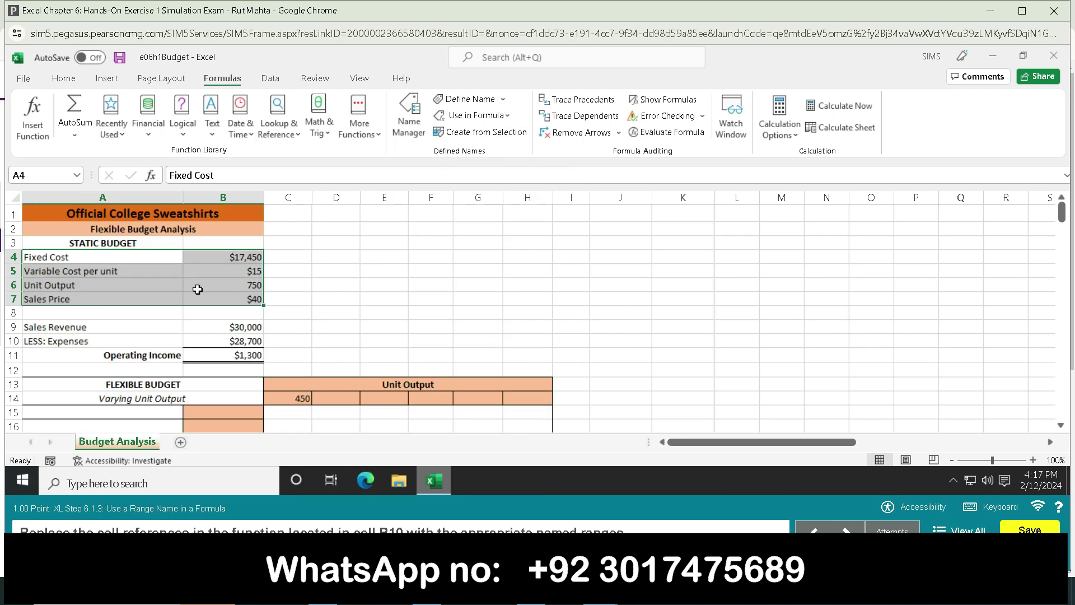
- Replace the cell references in B10's expenses formula with range names, giving =Fixed_Cost+(Variable_Cost_per_unit*Unit_Output)
click(229, 343)
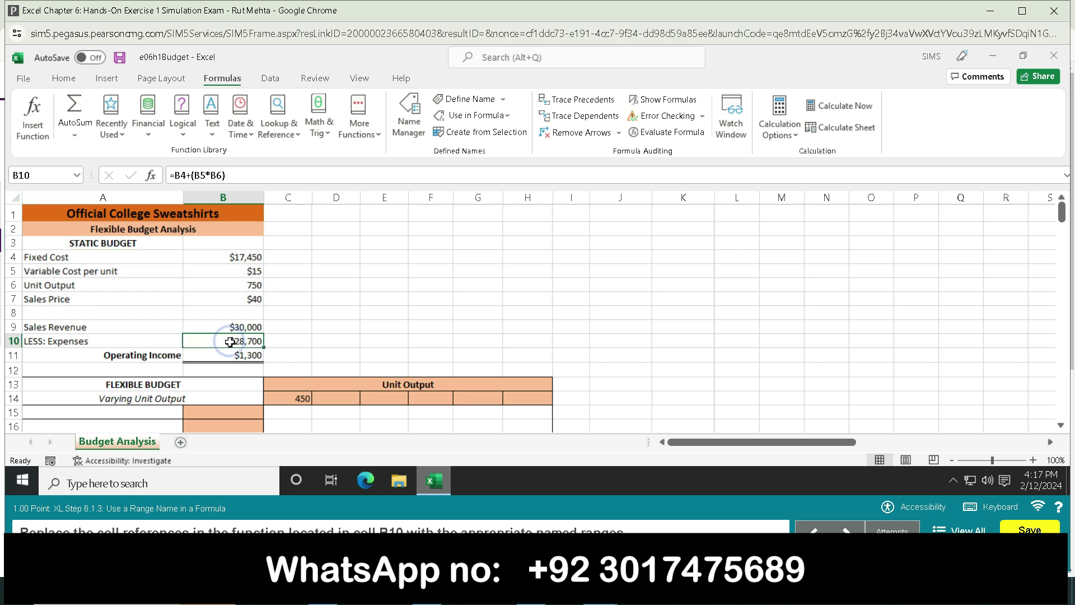
click(179, 175)
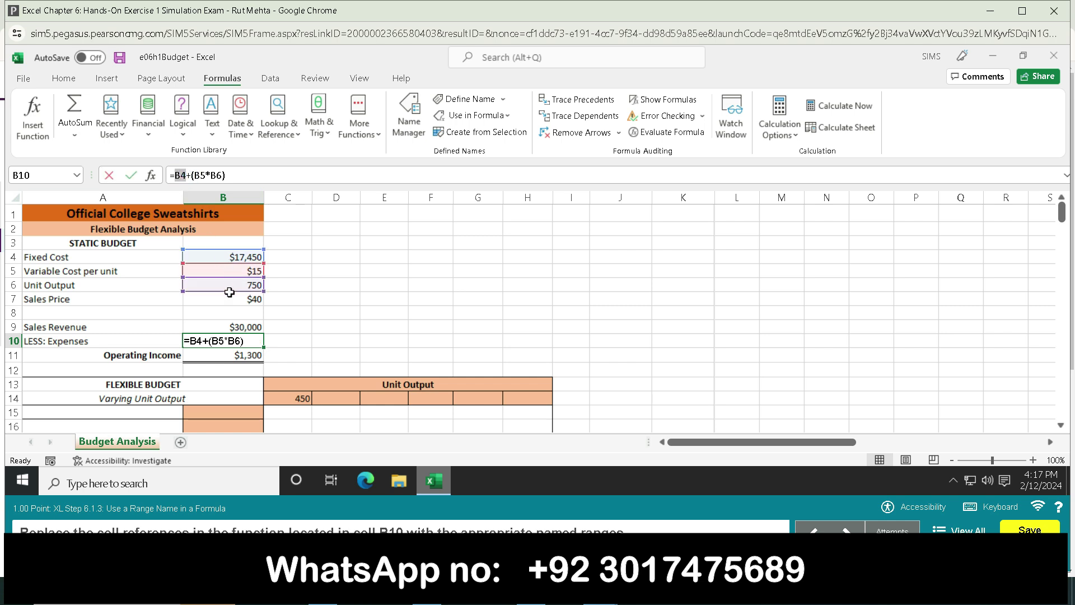
click(233, 259)
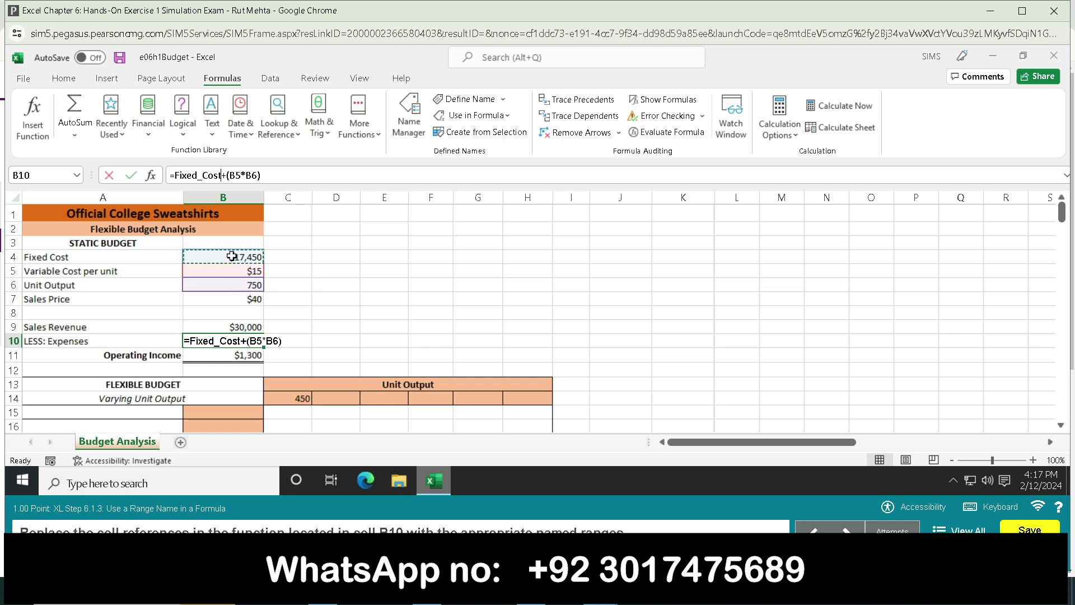
click(238, 175)
double_click(237, 175)
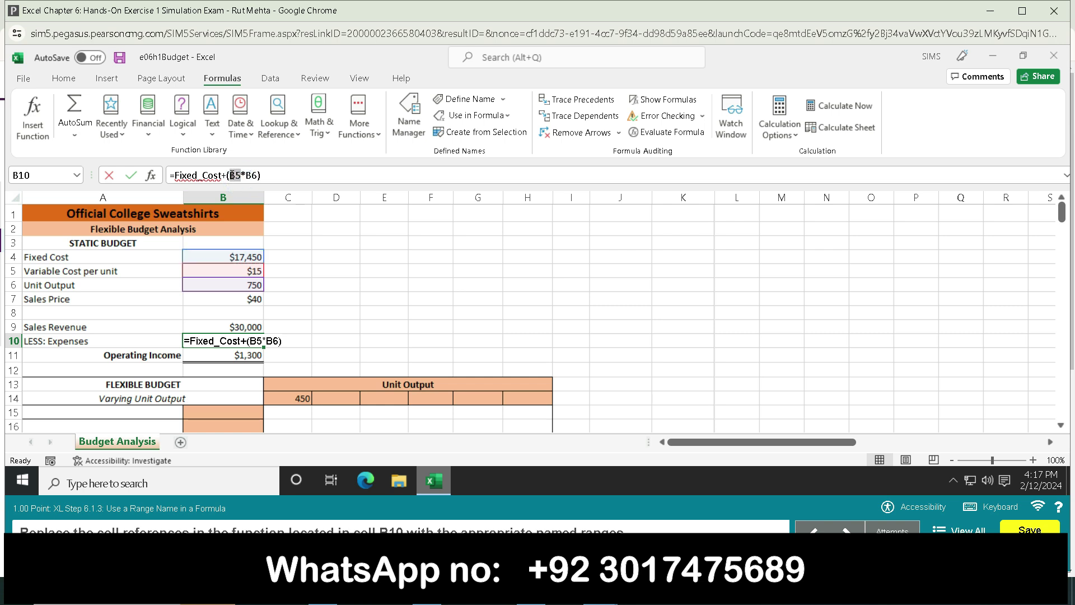
click(217, 271)
double_click(341, 176)
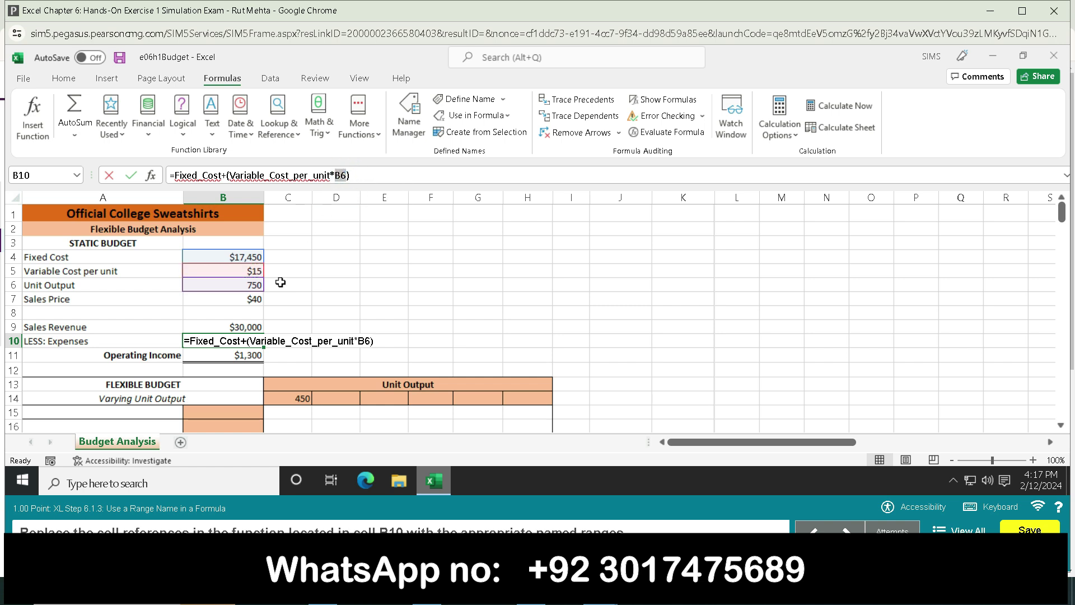
click(239, 284)
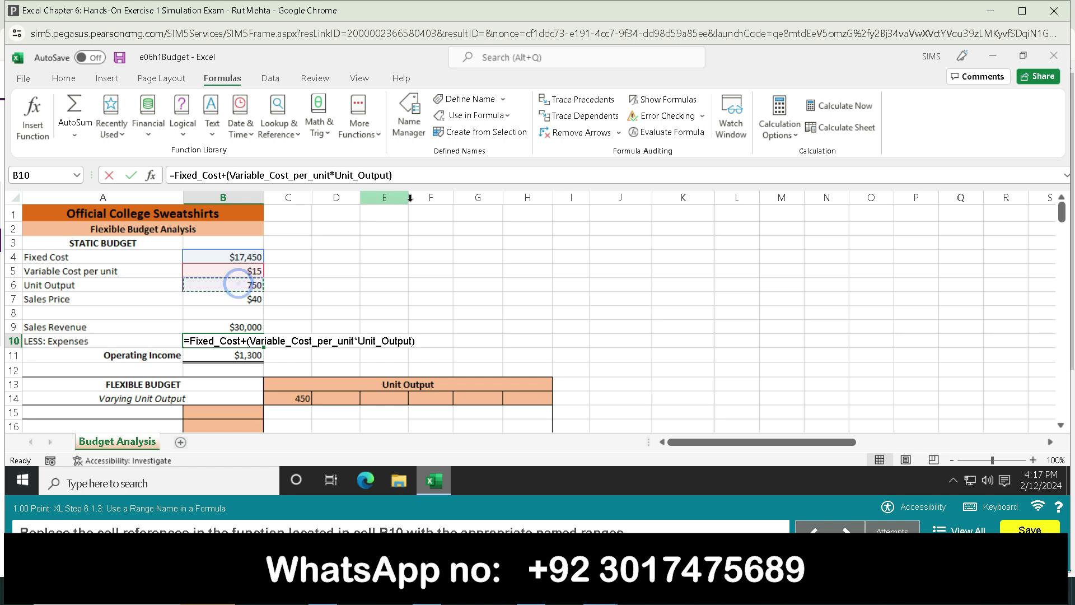
click(405, 174)
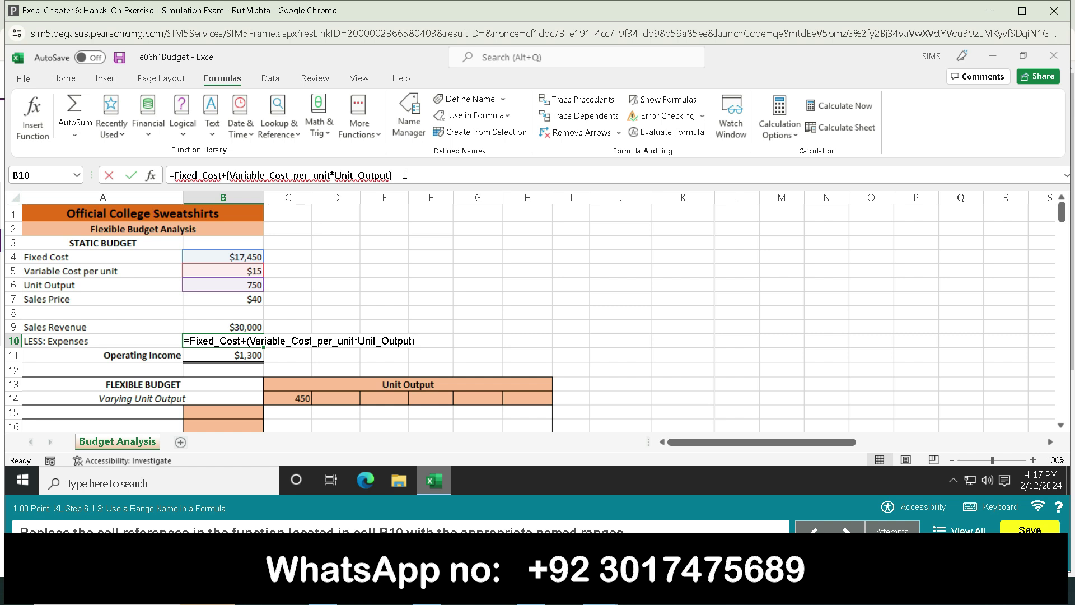
key(Return)
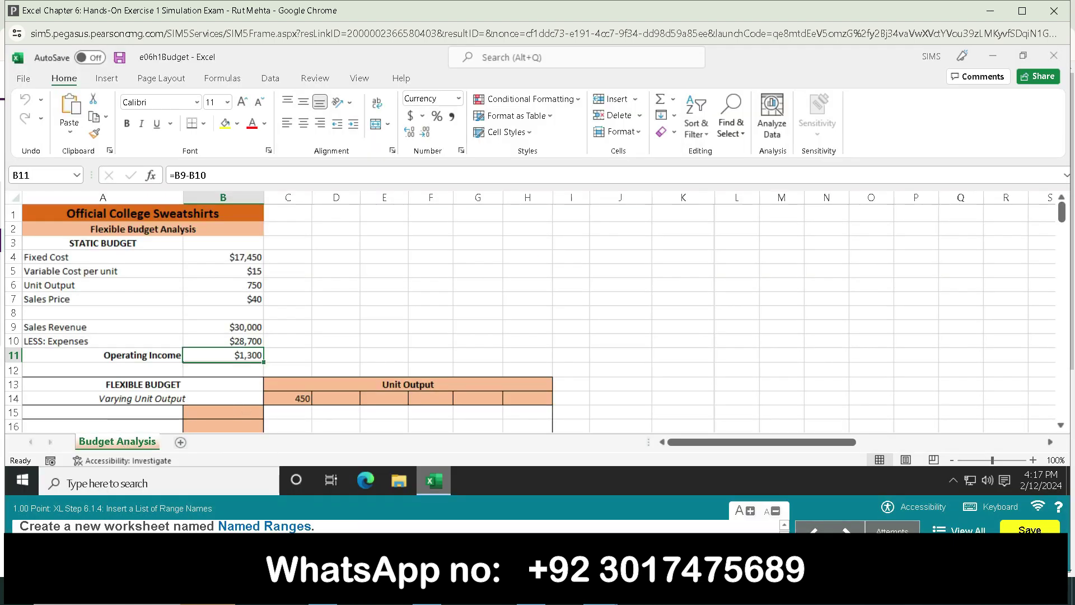
- Add a new worksheet and name it Named Ranges
click(180, 442)
double_click(181, 446)
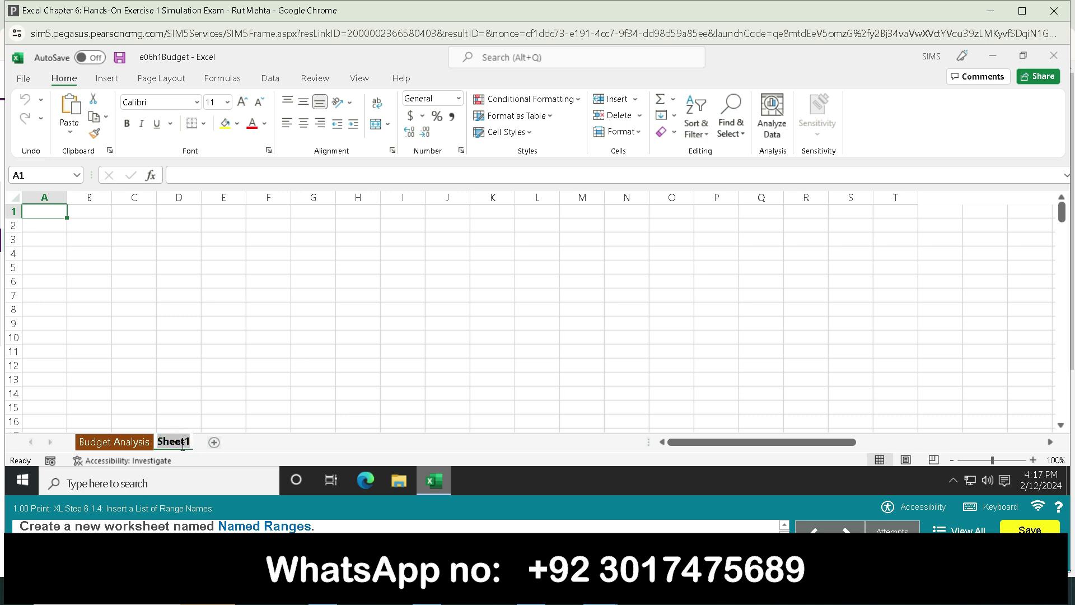
text(Named Ran)
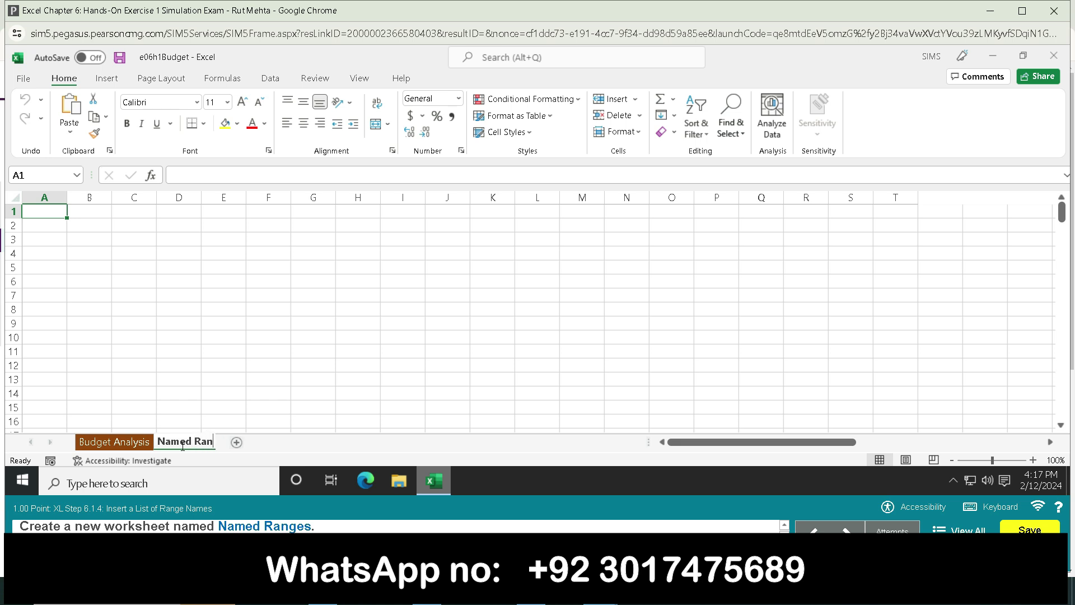
text(ges)
key(Return)
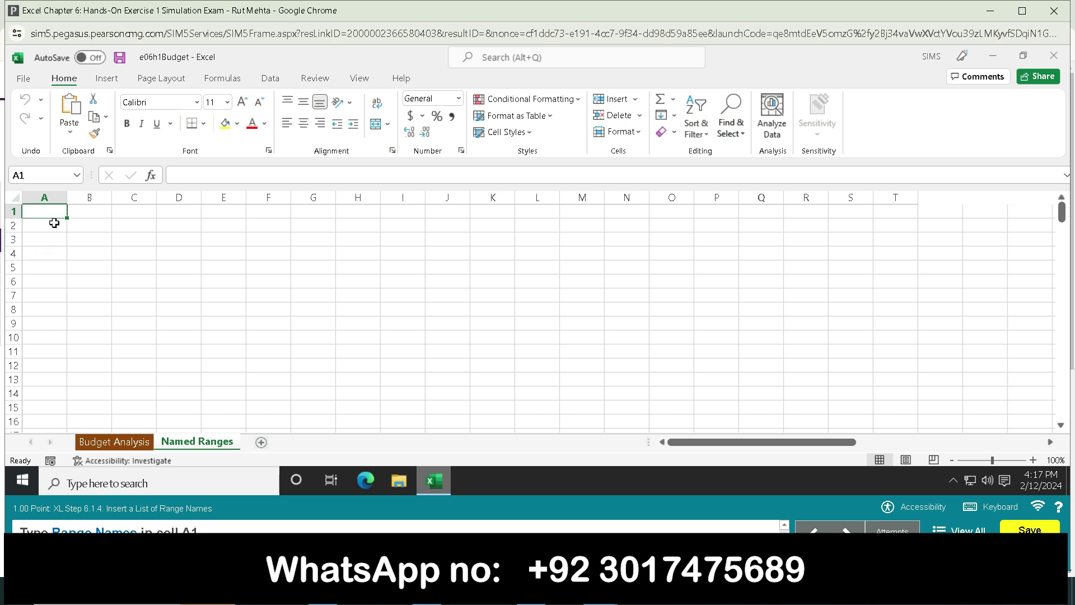
- Enter the headings Range Names in cell A1 and Location in cell B1
text(Range Names)
key(Return)
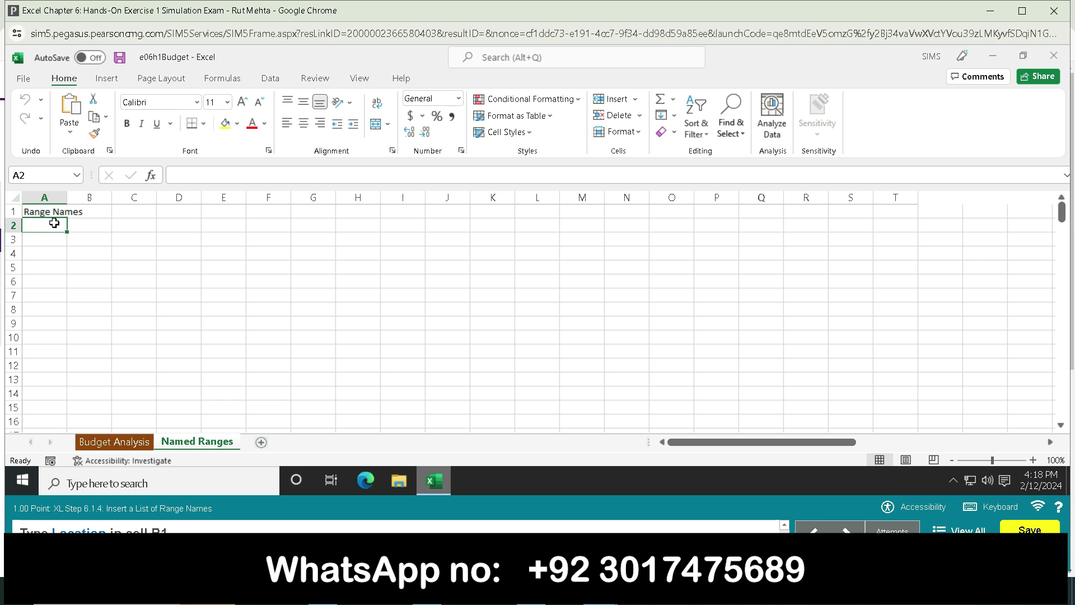
click(89, 211)
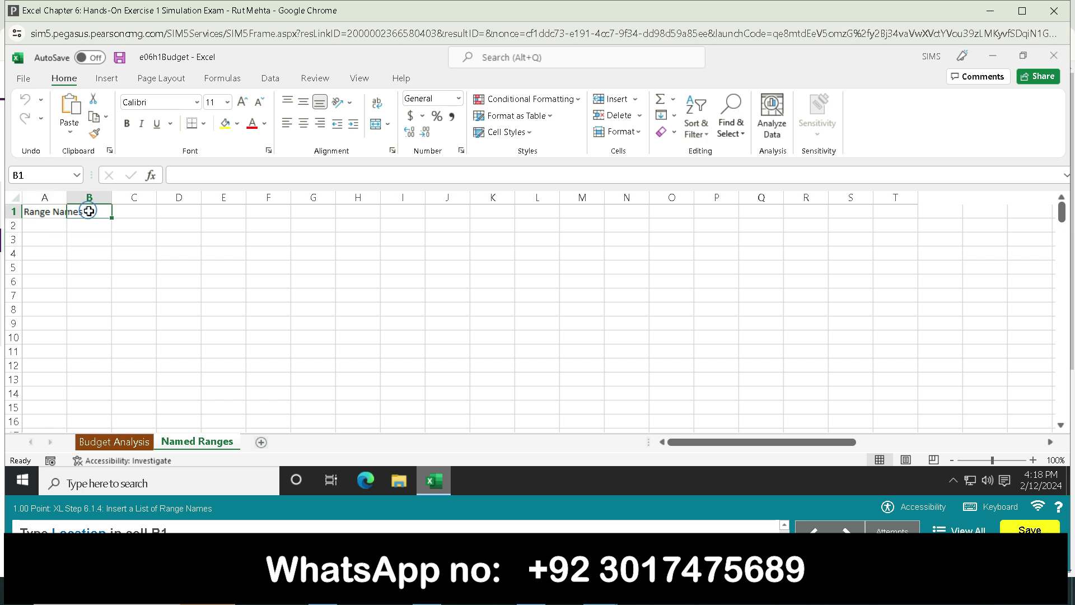
text(Loca)
text(tion)
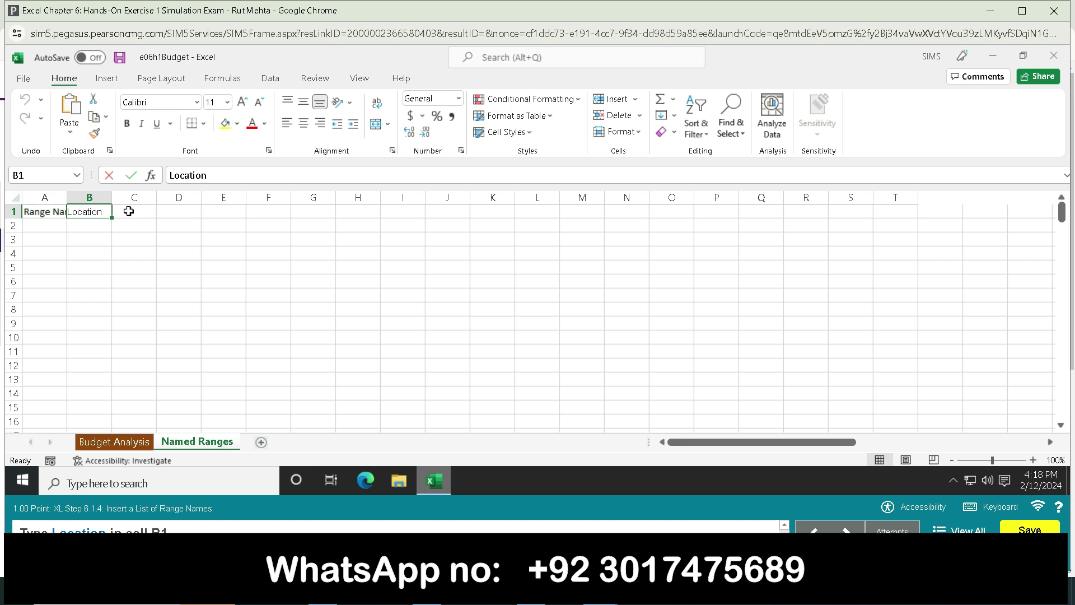
key(Return)
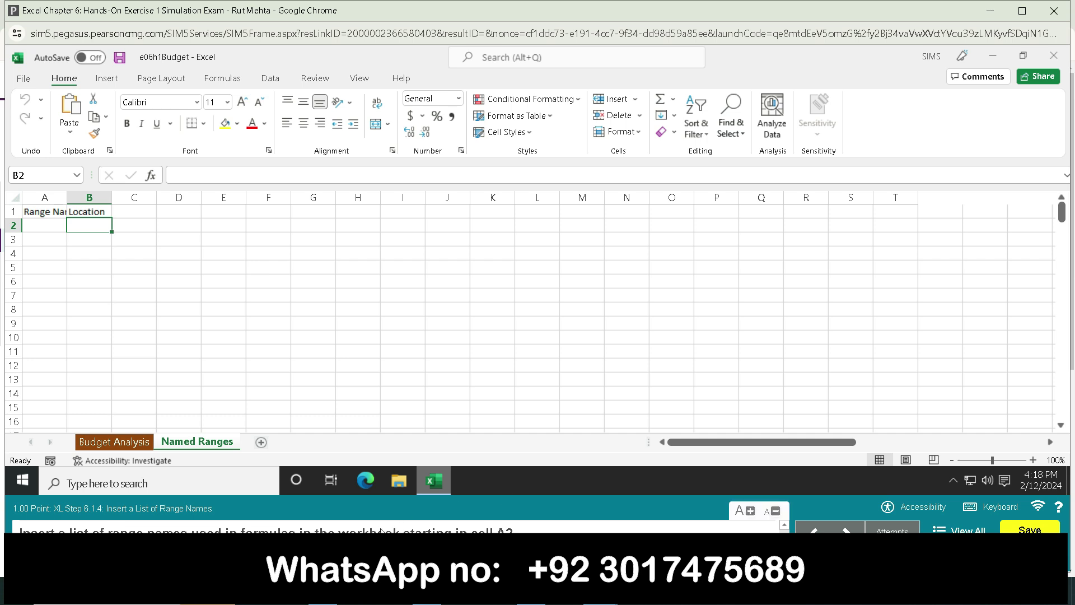
- Paste the full list of the workbook's range names and their locations starting in cell A2
click(31, 226)
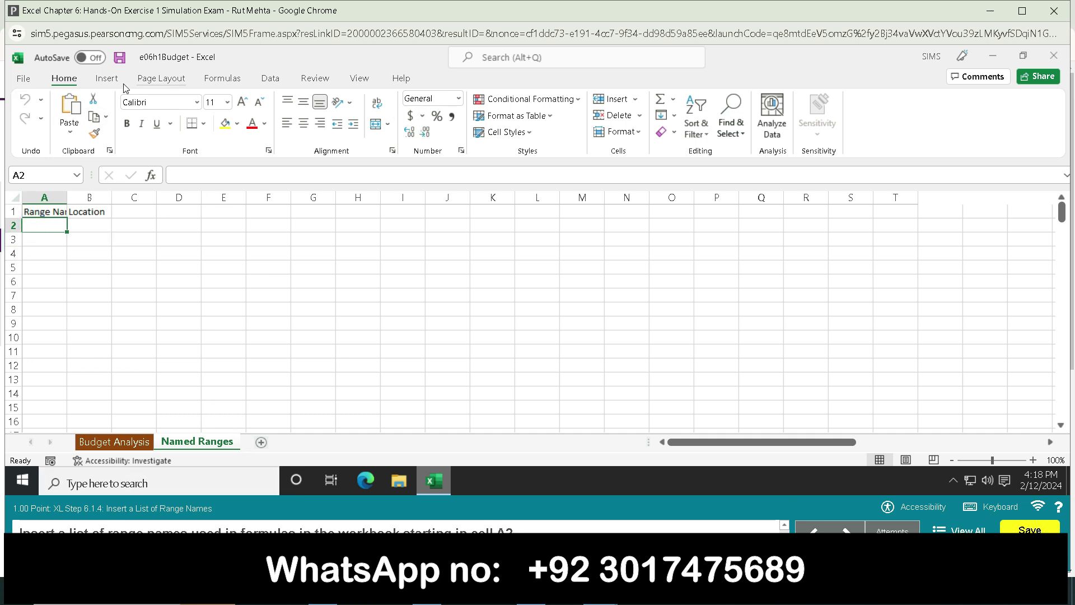
click(218, 79)
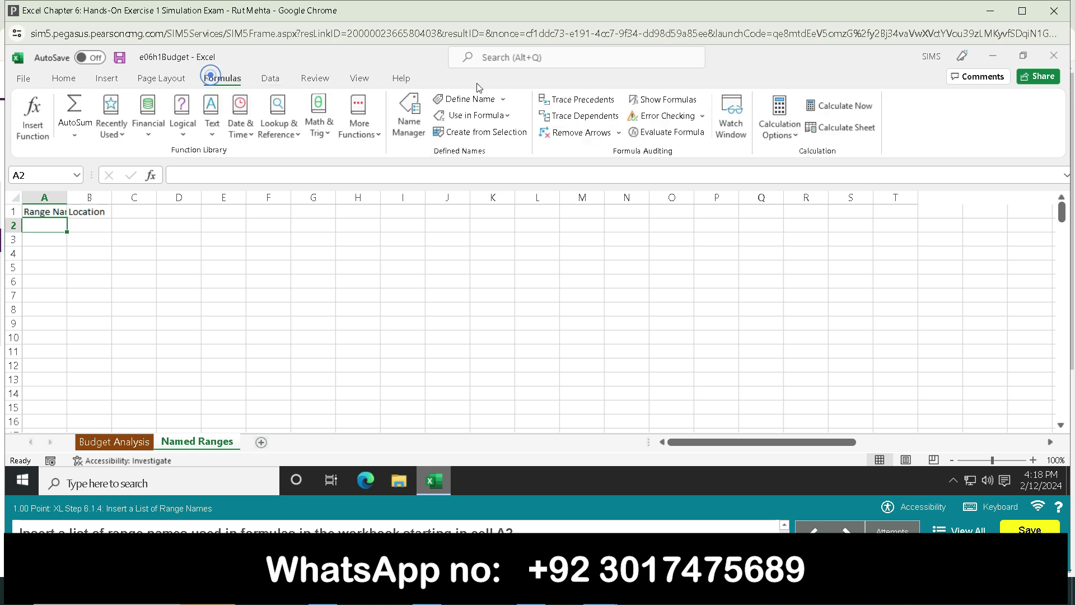
click(507, 116)
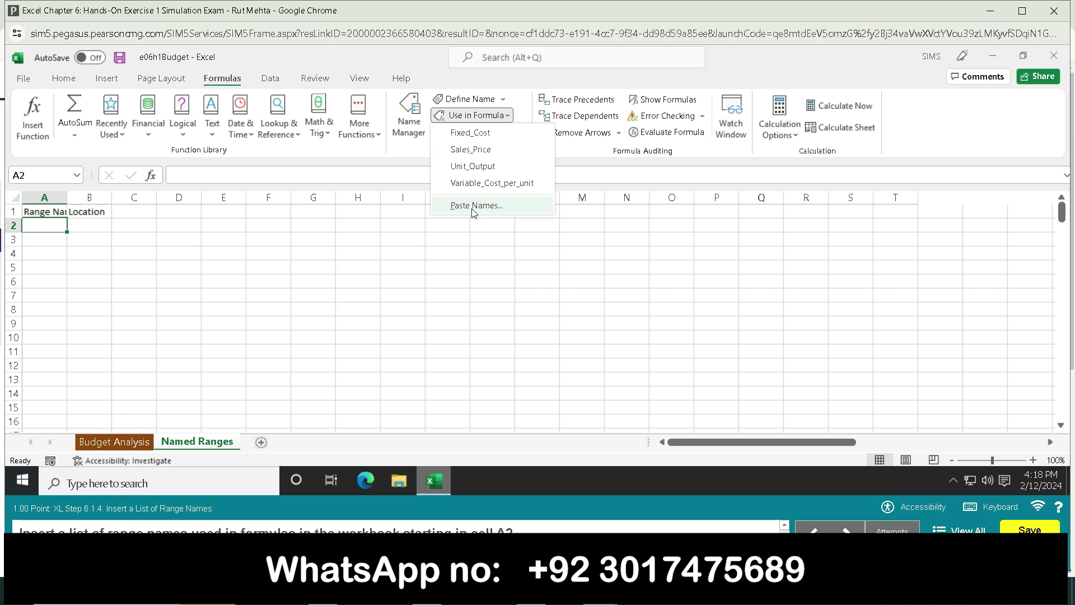
click(472, 207)
click(480, 322)
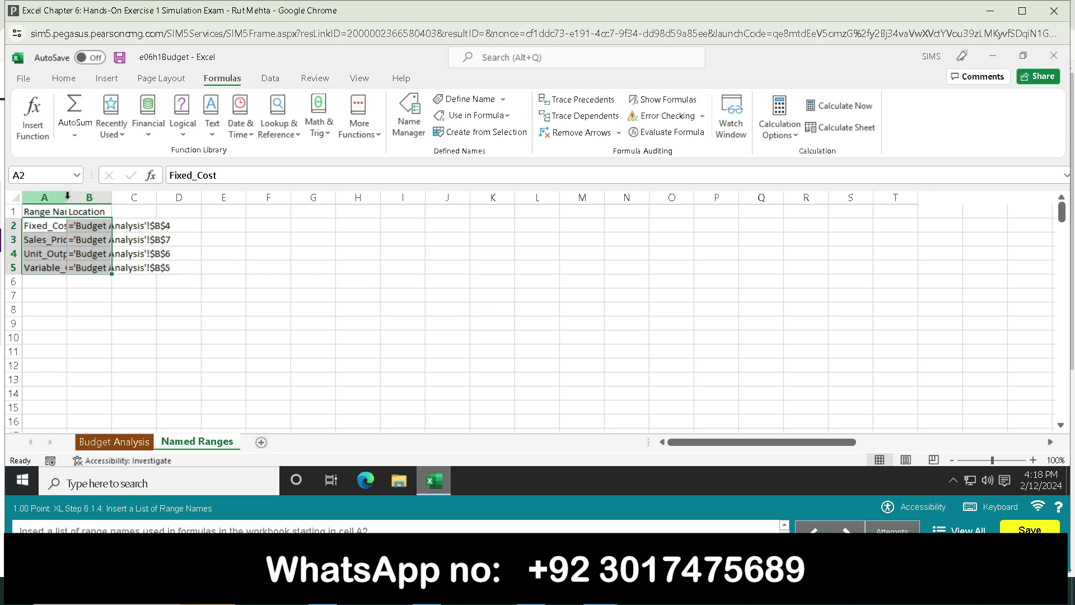
drag(67, 193, 93, 196)
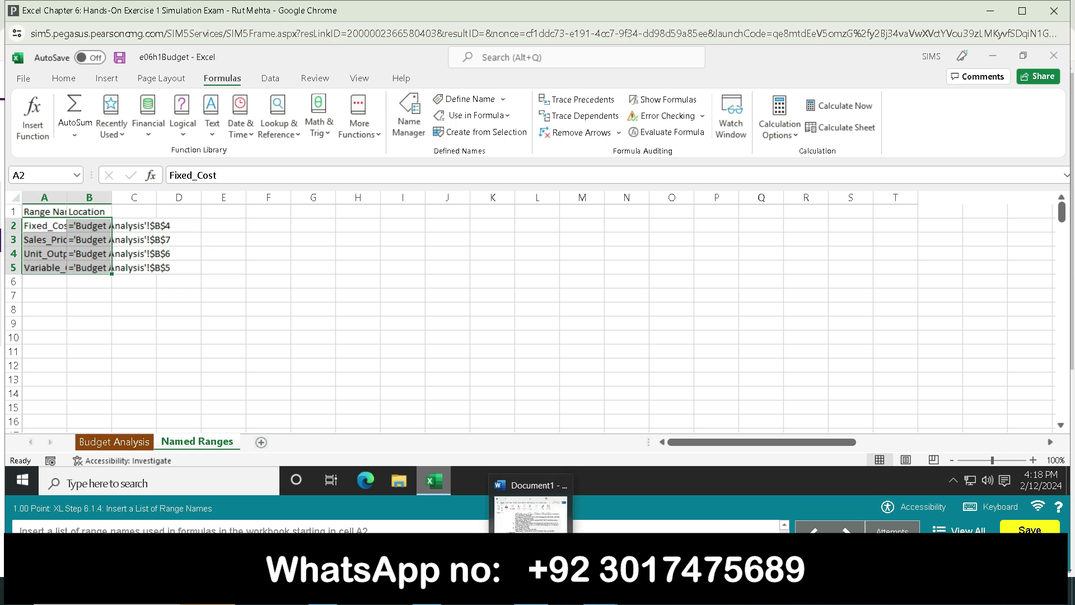
- Switch to the Word document, read the instructions for AutoFitting columns A and B, and return to the simulation
click(532, 594)
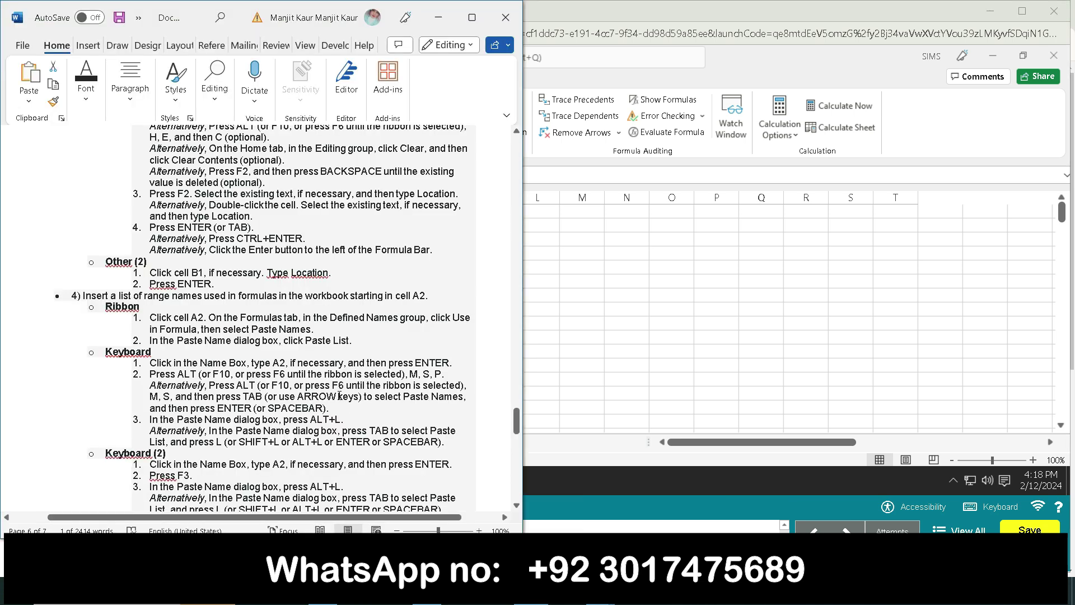
scroll(328, 353, down, 6)
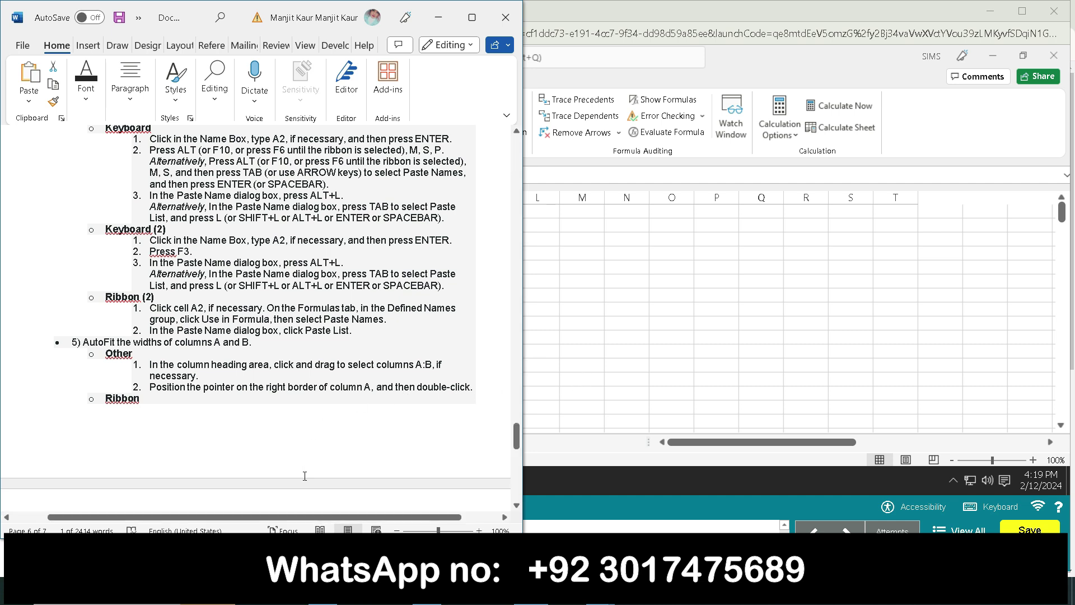
mouse_move(531, 595)
scroll(401, 380, down, 5)
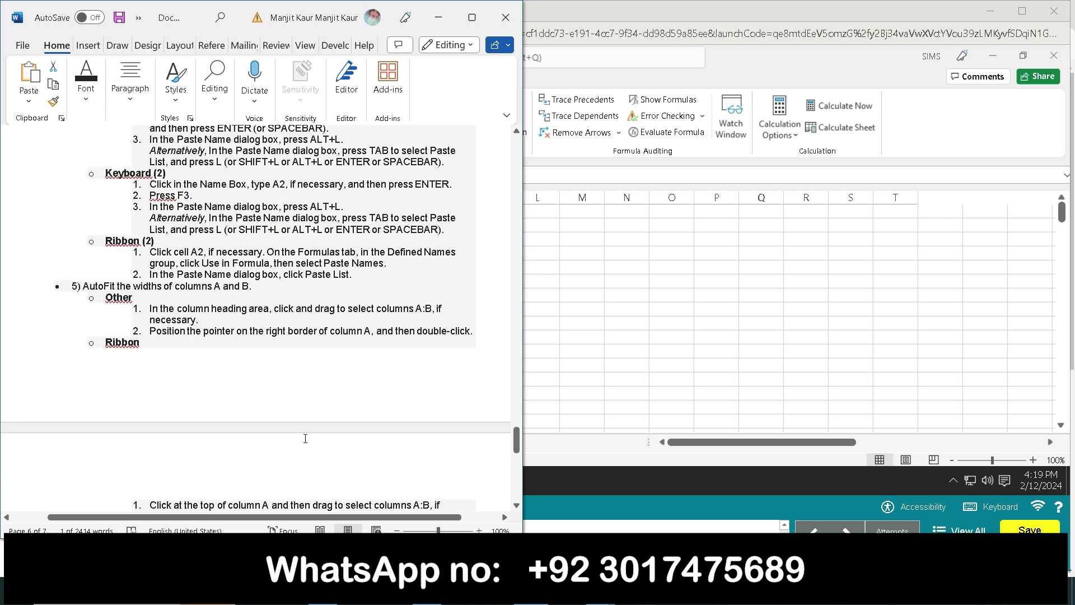
scroll(378, 412, down, 1)
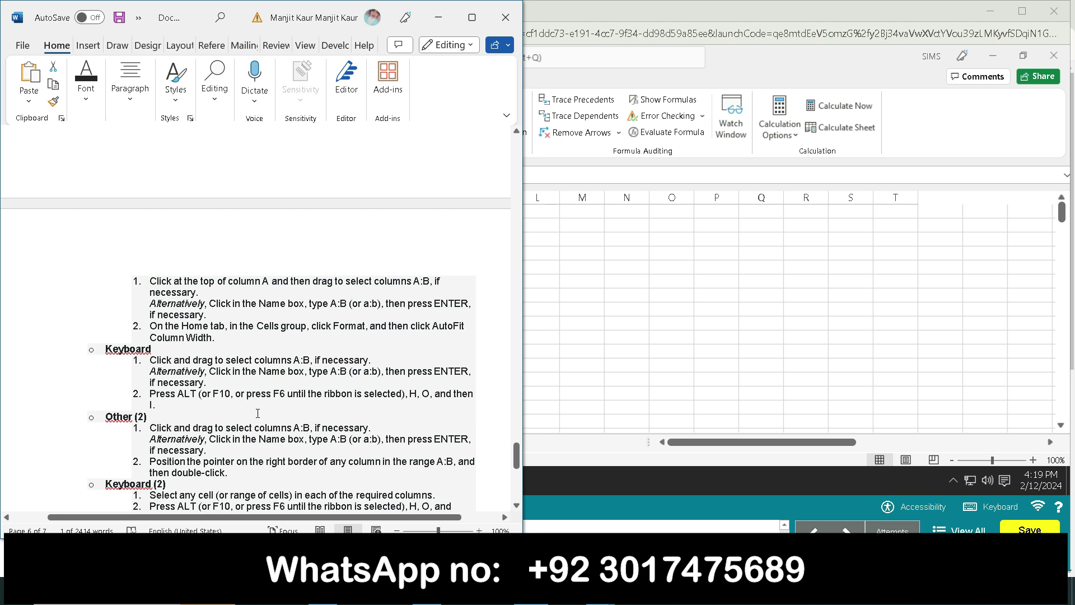
scroll(336, 423, down, 1)
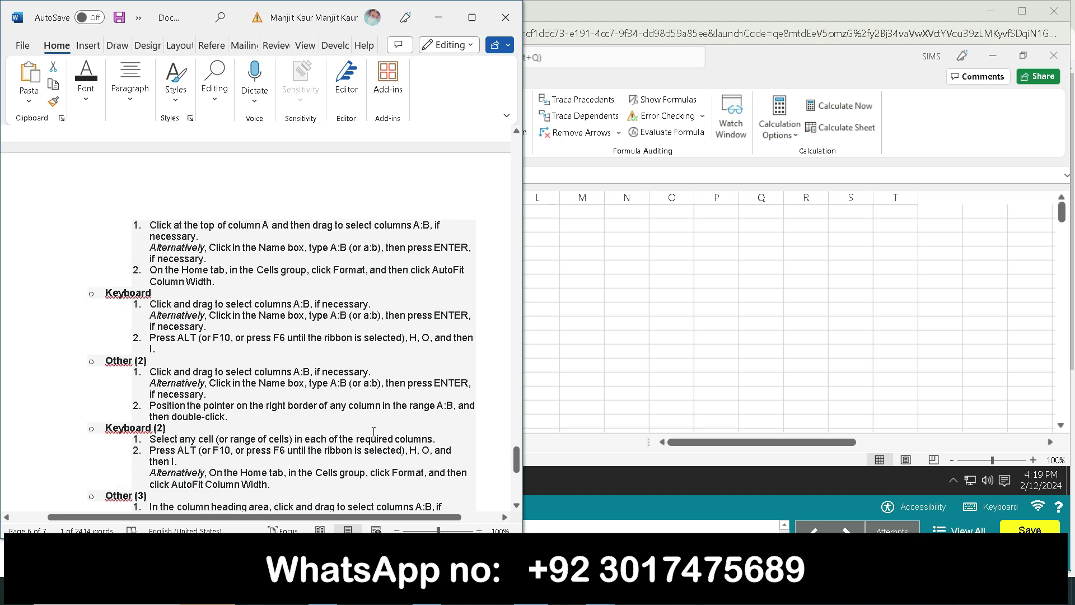
click(563, 598)
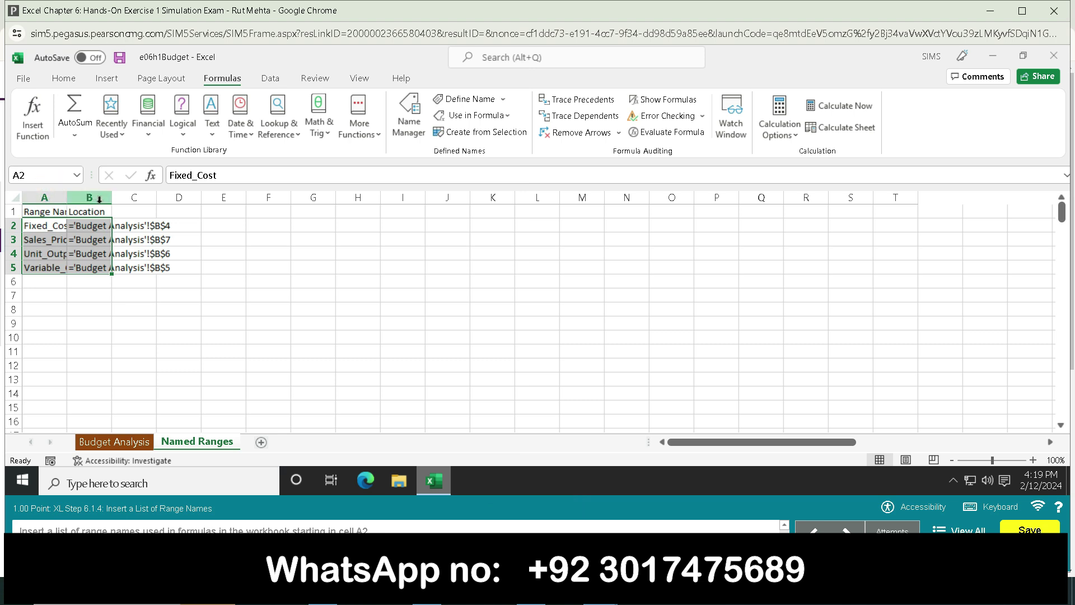
- AutoFit the widths of columns A and B and submit the completed assignment
drag(55, 196, 93, 197)
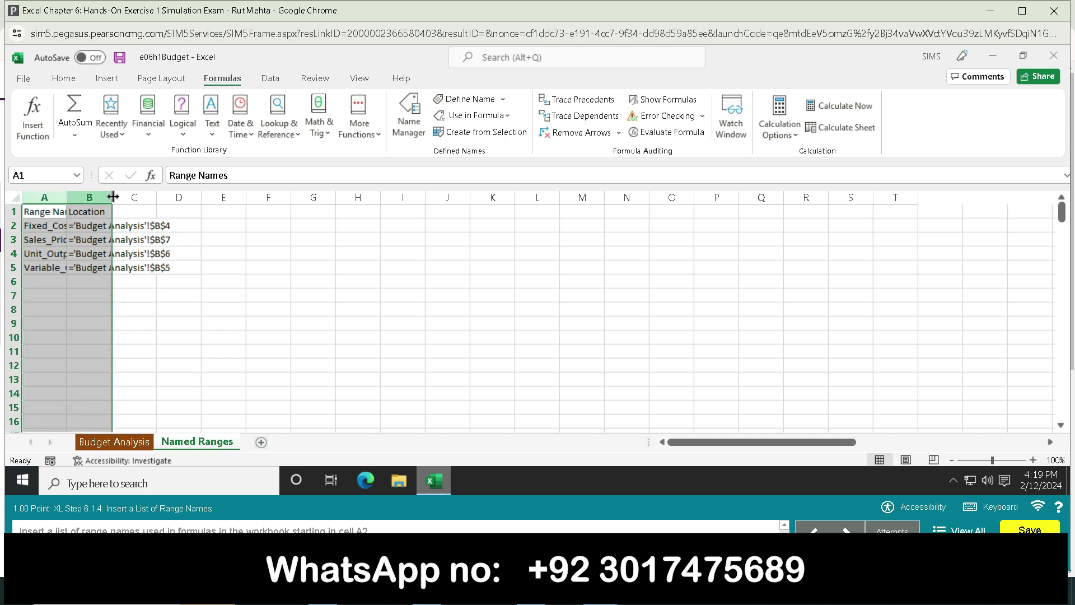
double_click(113, 197)
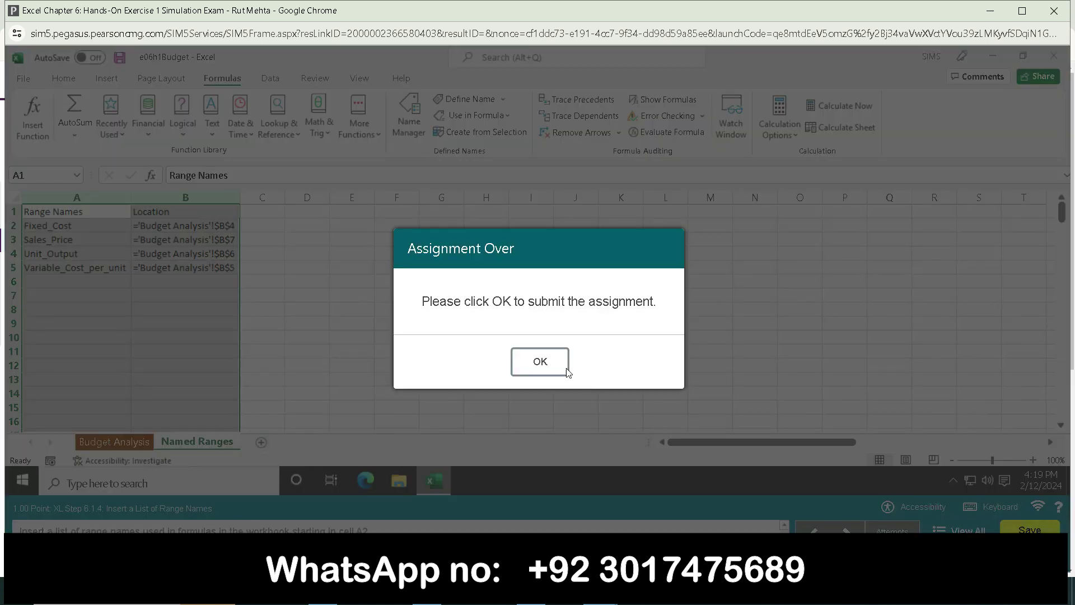
click(565, 369)
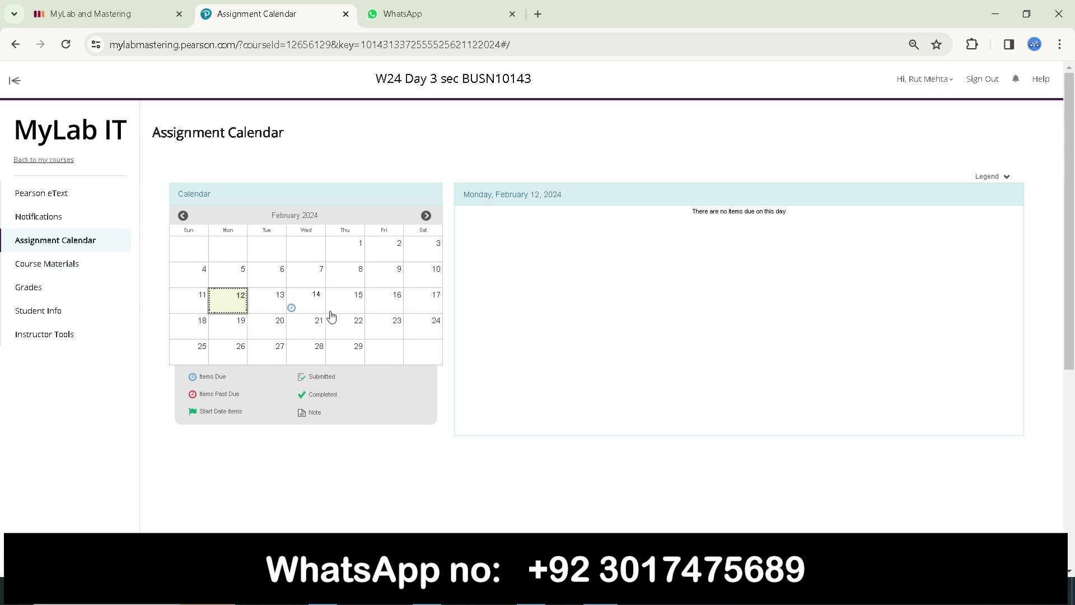
- View the submissions for the Excel Chapter 6: Hands-On Exercise 1 Simulation Exam in the February 14 list, and switch to WhatsApp
click(307, 299)
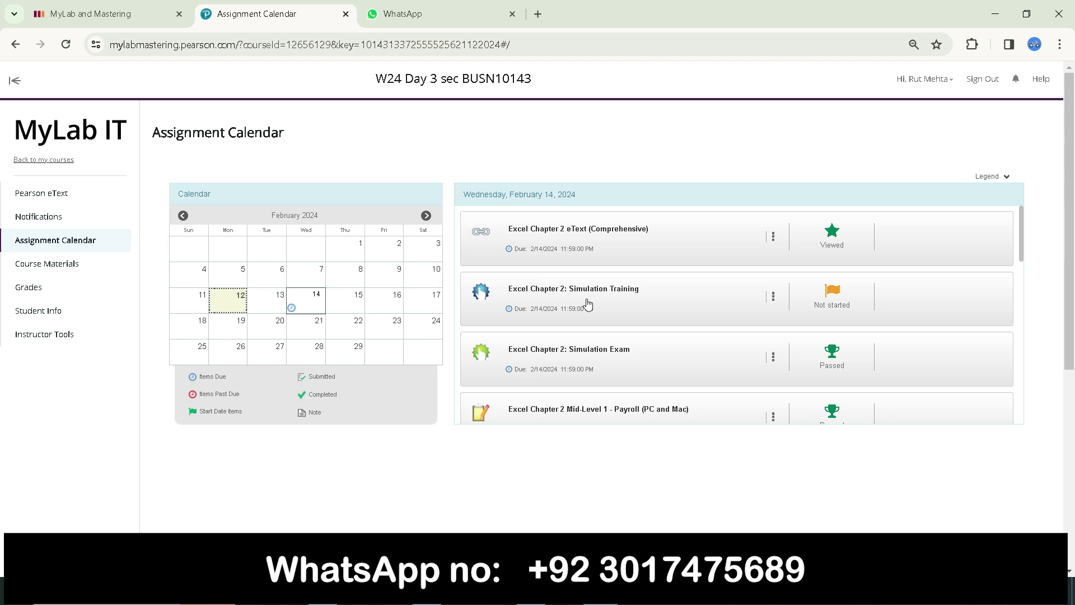
scroll(687, 404, down, 4)
scroll(764, 288, up, 4)
scroll(833, 367, down, 4)
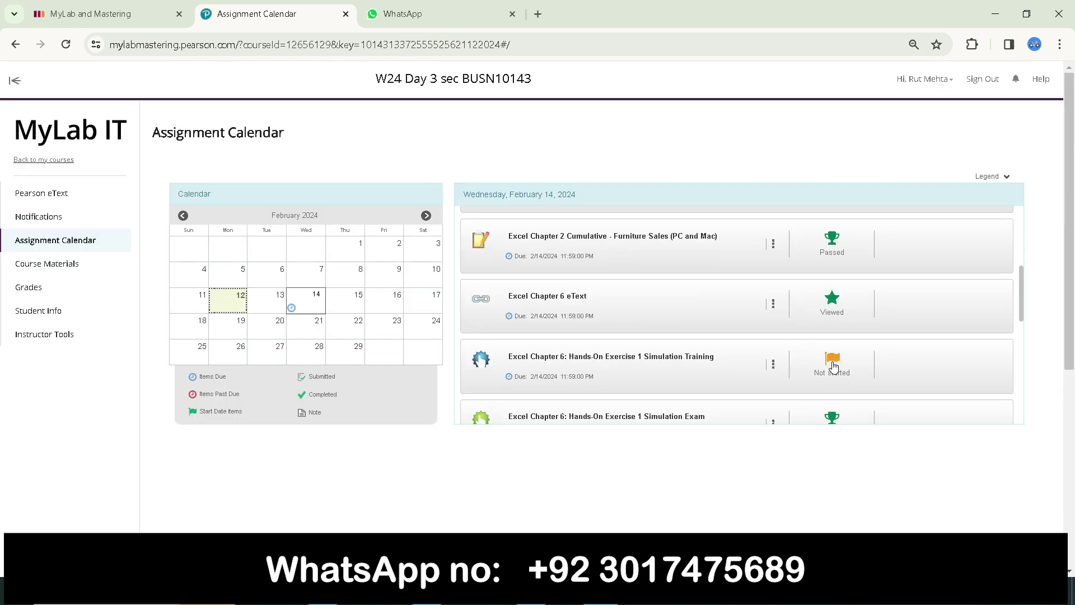
scroll(799, 371, down, 2)
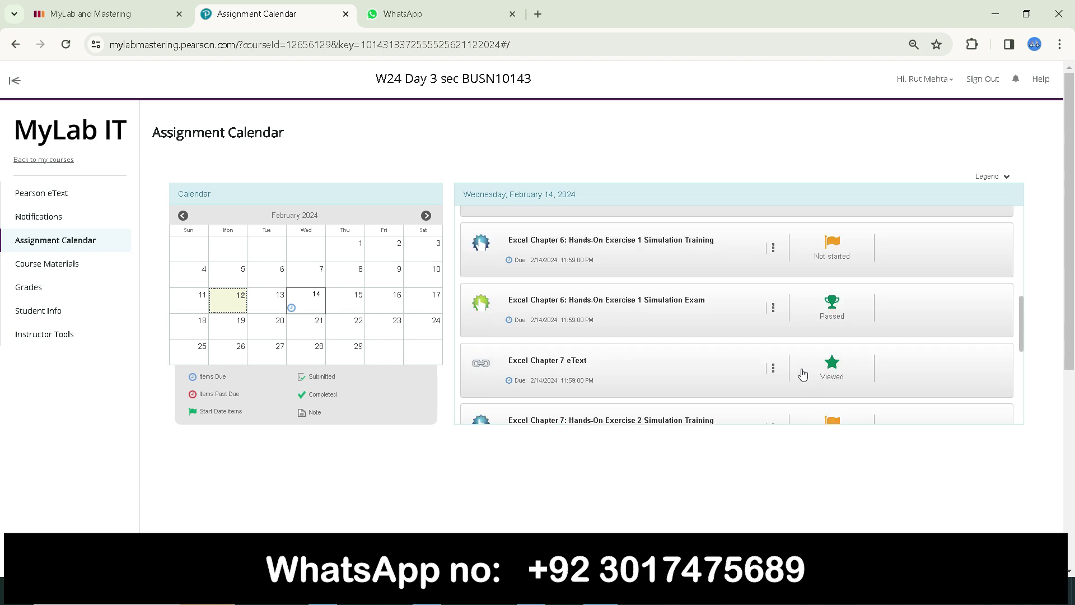
click(774, 309)
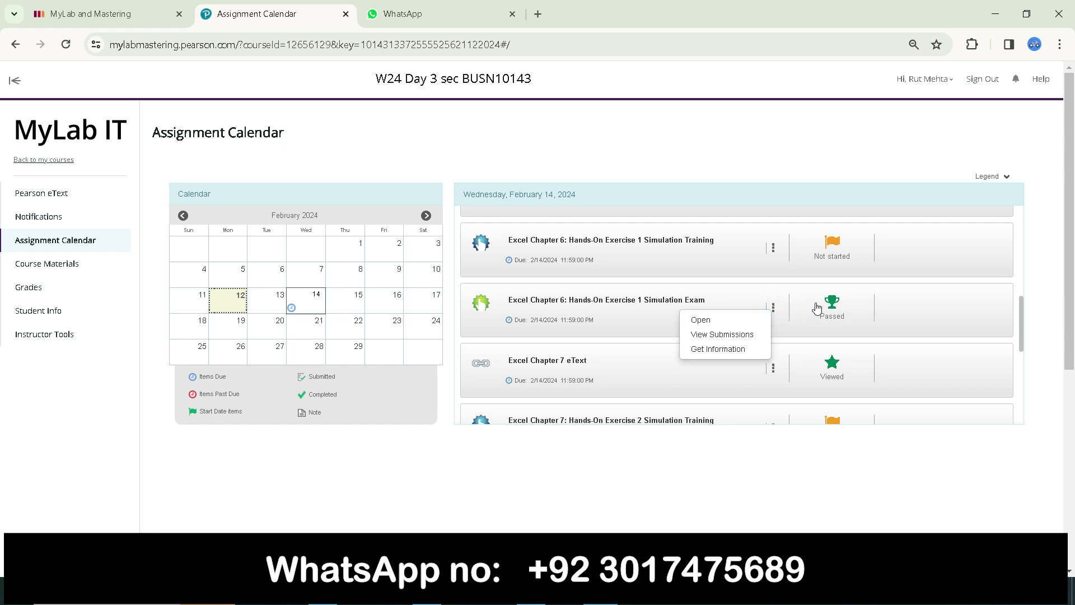
click(729, 334)
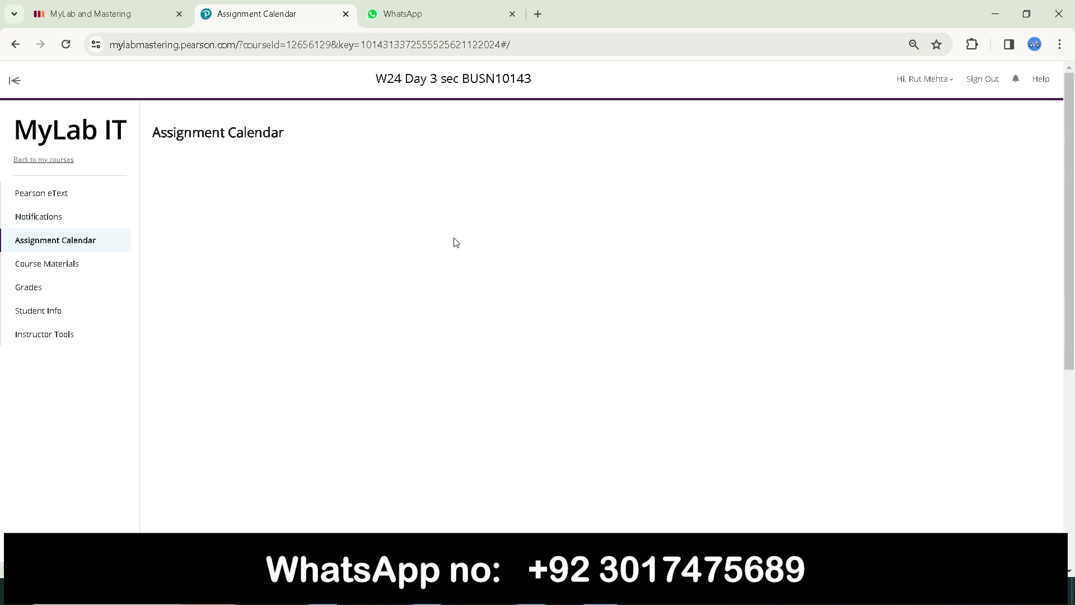
click(392, 17)
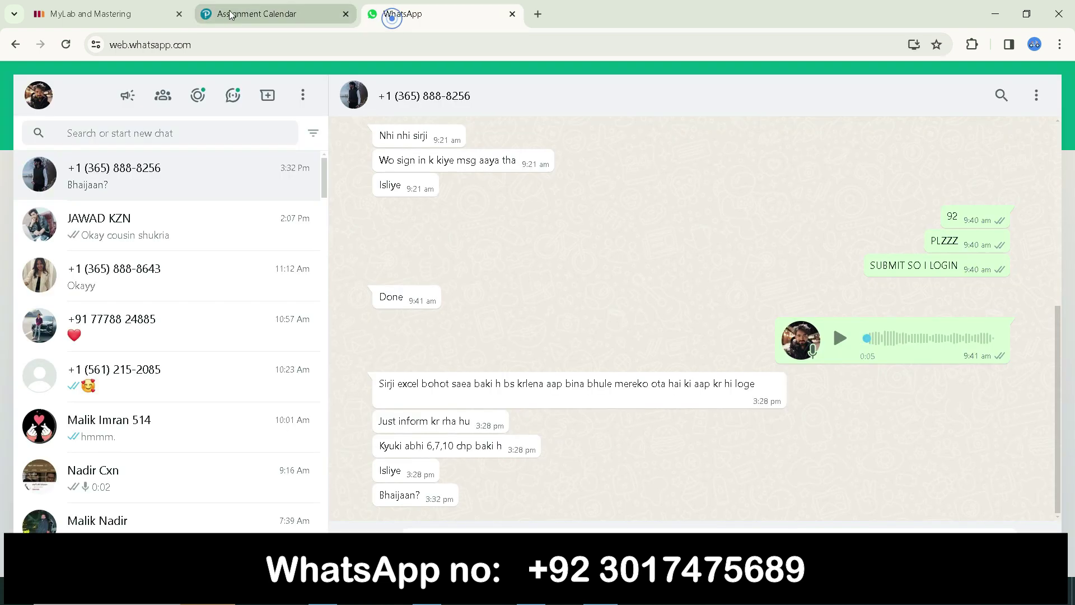
- Return to the MyLab IT Assignment Calendar, open Snipping Tool, and capture the page showing all submissions for the Excel Chapter 6 exercise
click(234, 15)
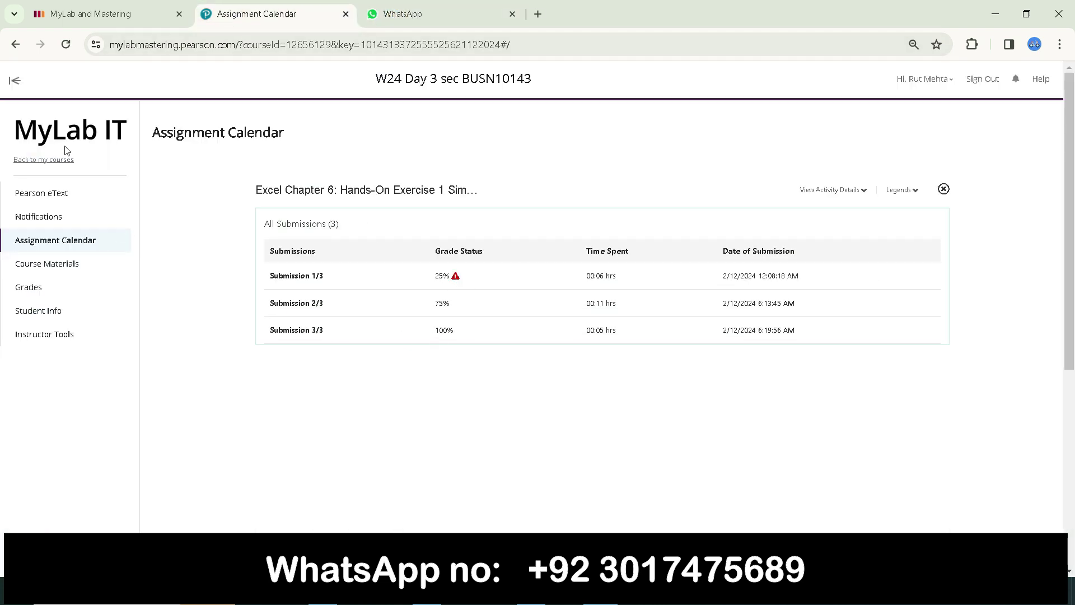
key(super)
text(s)
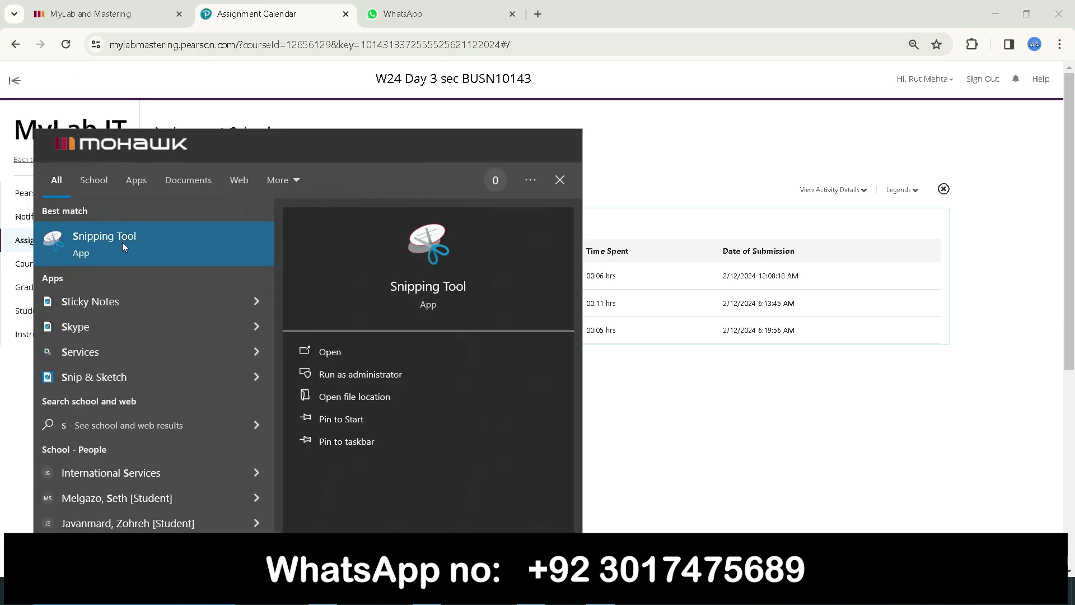
click(122, 242)
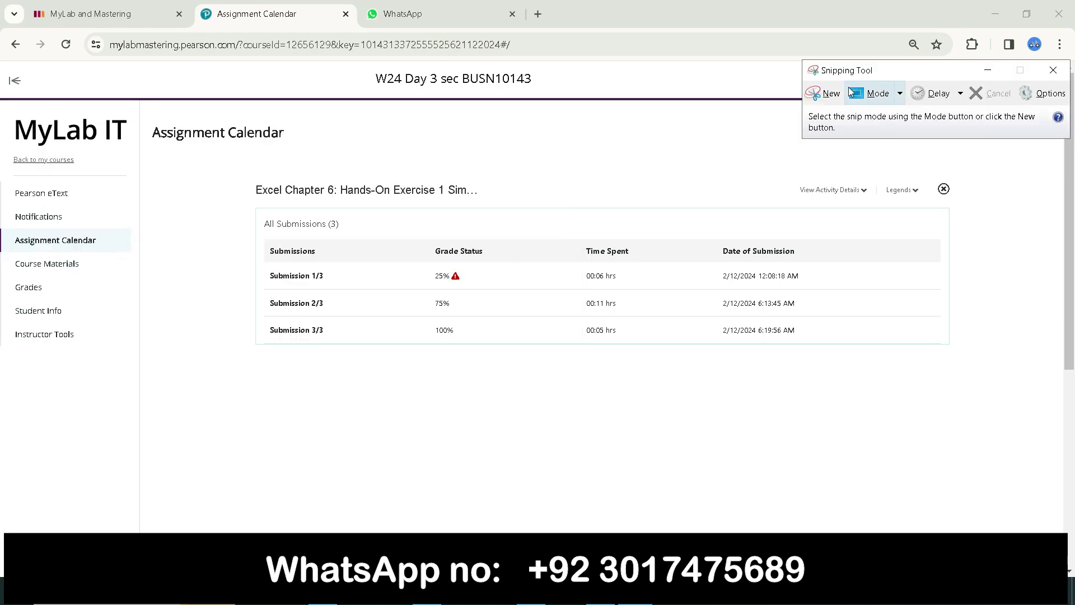
click(826, 93)
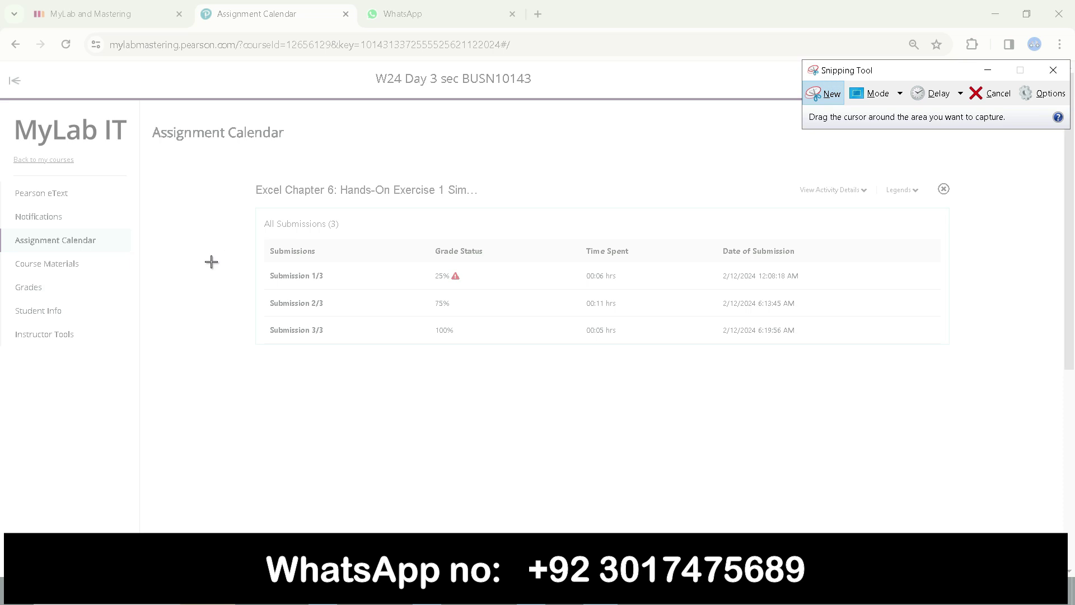
drag(224, 294, 874, 469)
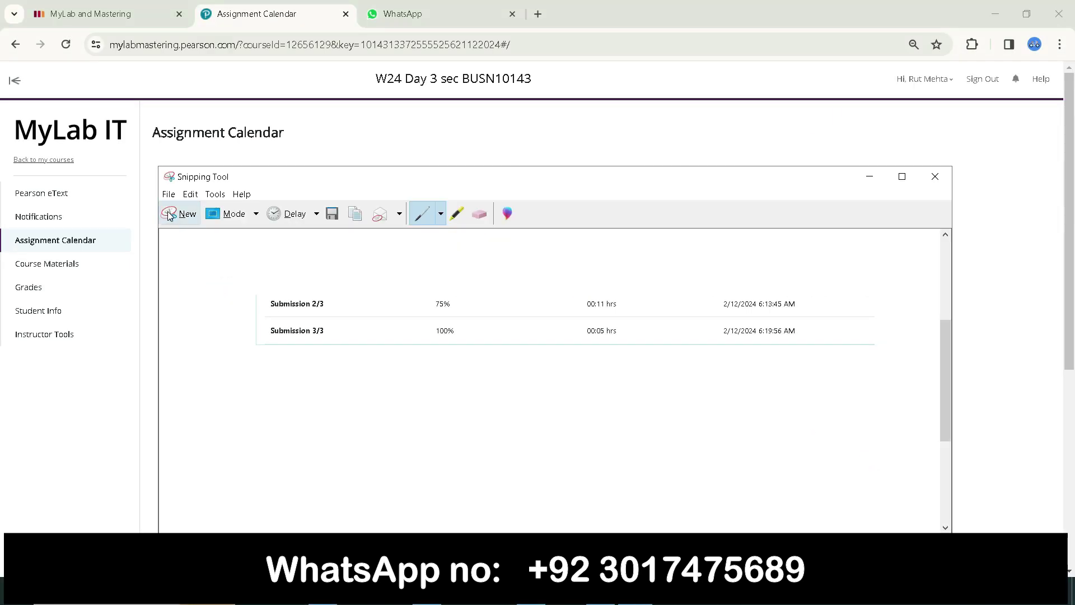
click(177, 215)
mouse_move(0, 57)
mouse_down()
mouse_move(343, 374)
mouse_move(891, 466)
mouse_move(1001, 499)
mouse_move(1041, 534)
mouse_up()
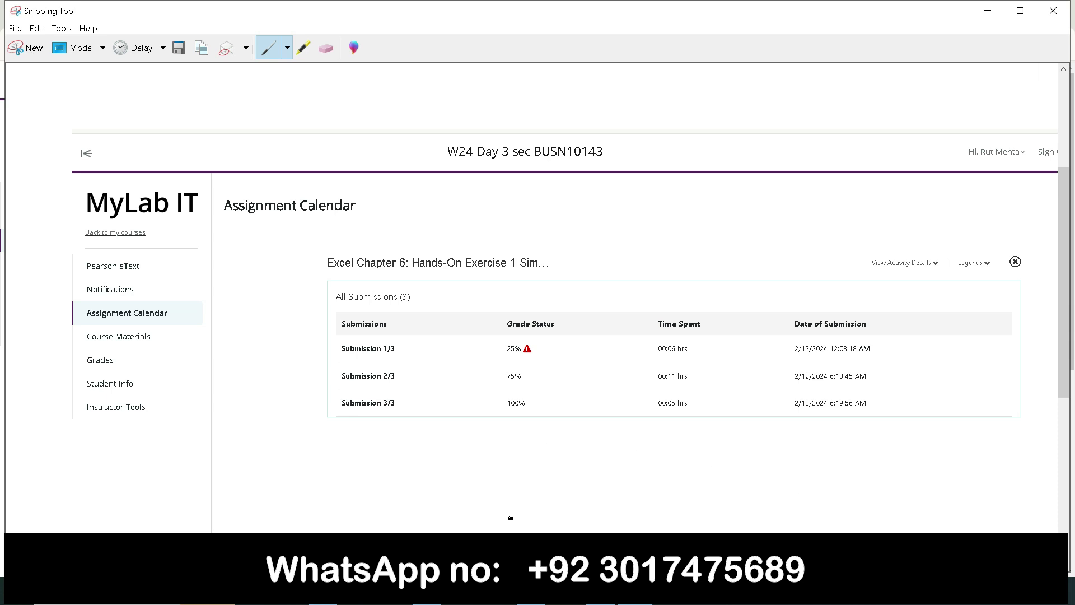